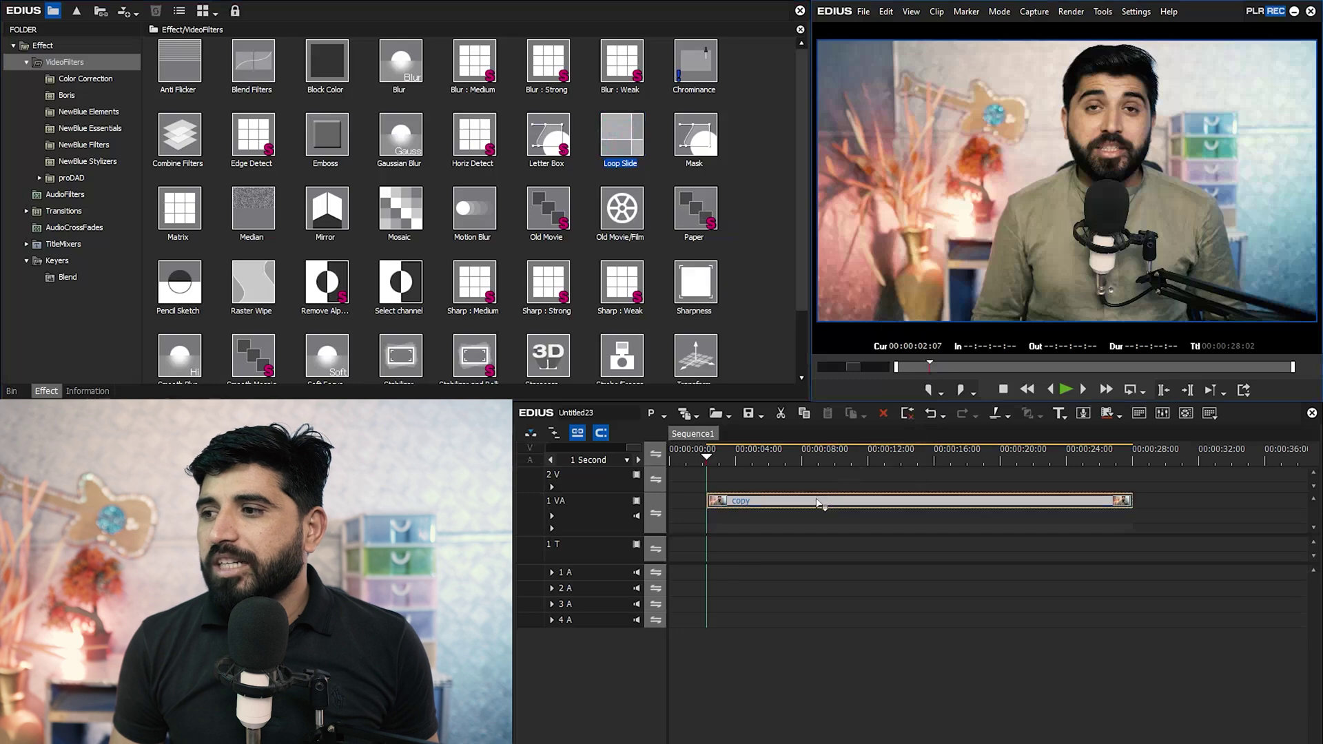
Step: Play the copy clip from the start of the timeline and open the settings of its Loop Slide filter
{"action": "left_click_drag", "start_coordinate": [706, 467], "coordinate": [660, 461]}
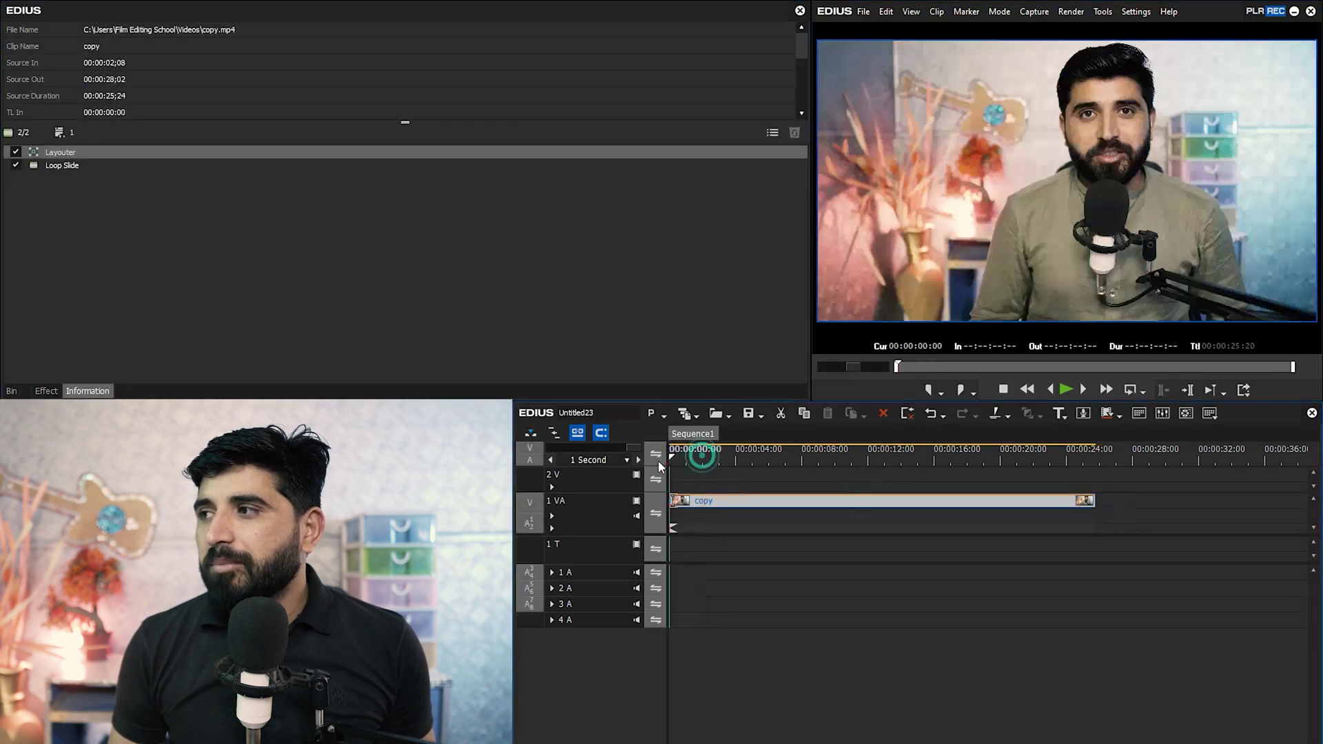
{"action": "key", "text": "space"}
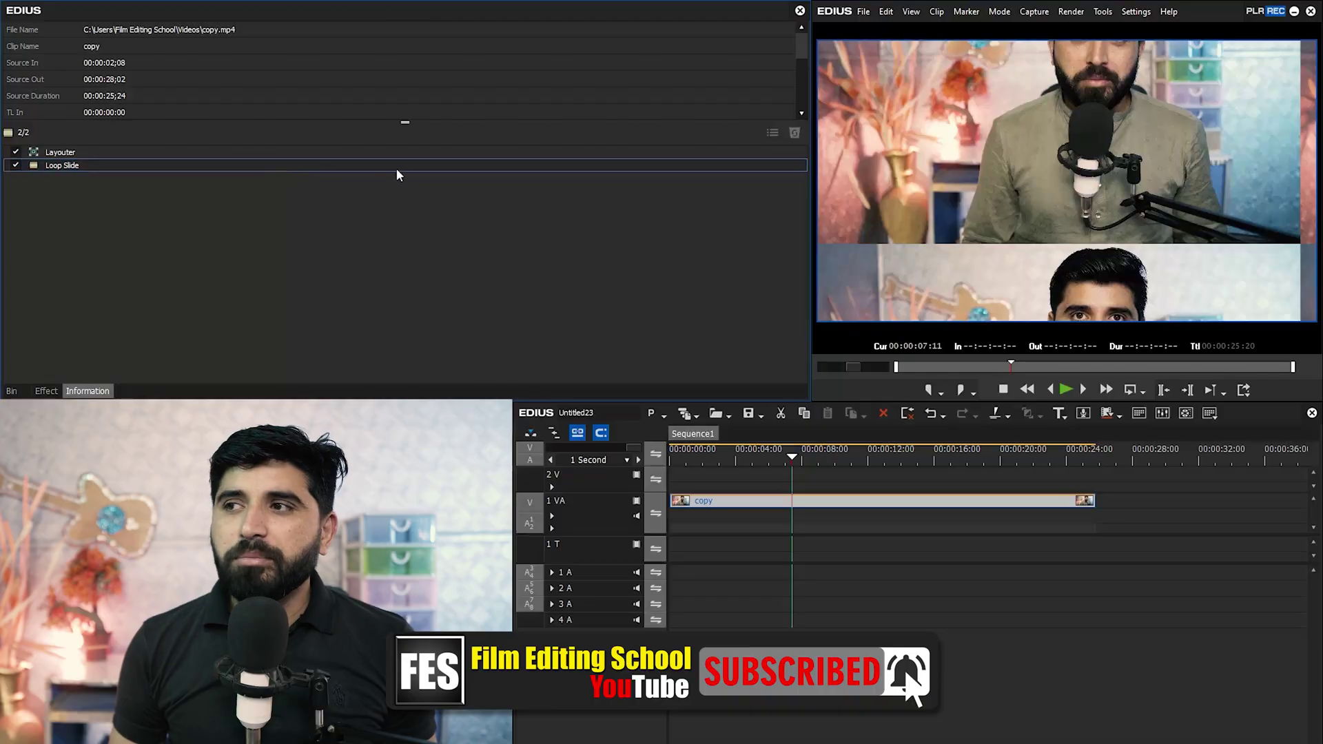
{"action": "left_click", "coordinate": [399, 169]}
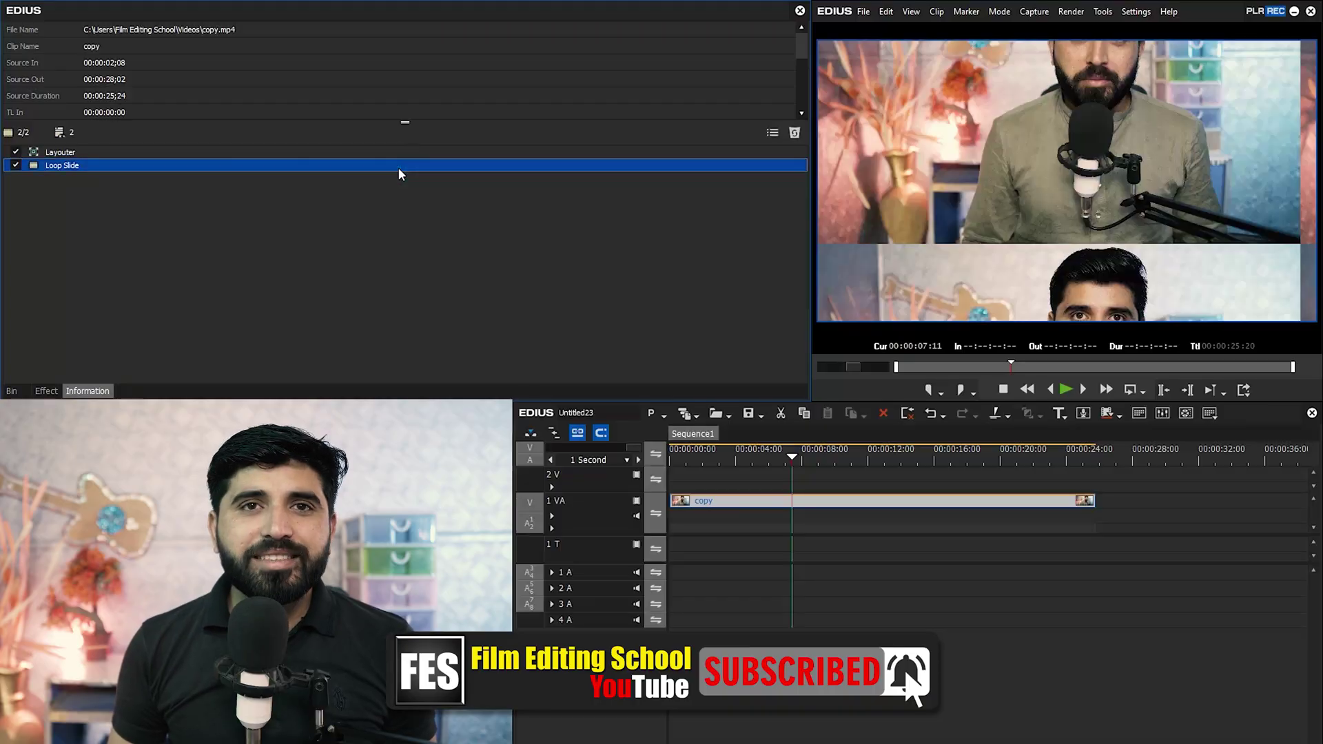
{"action": "double_click", "coordinate": [677, 162]}
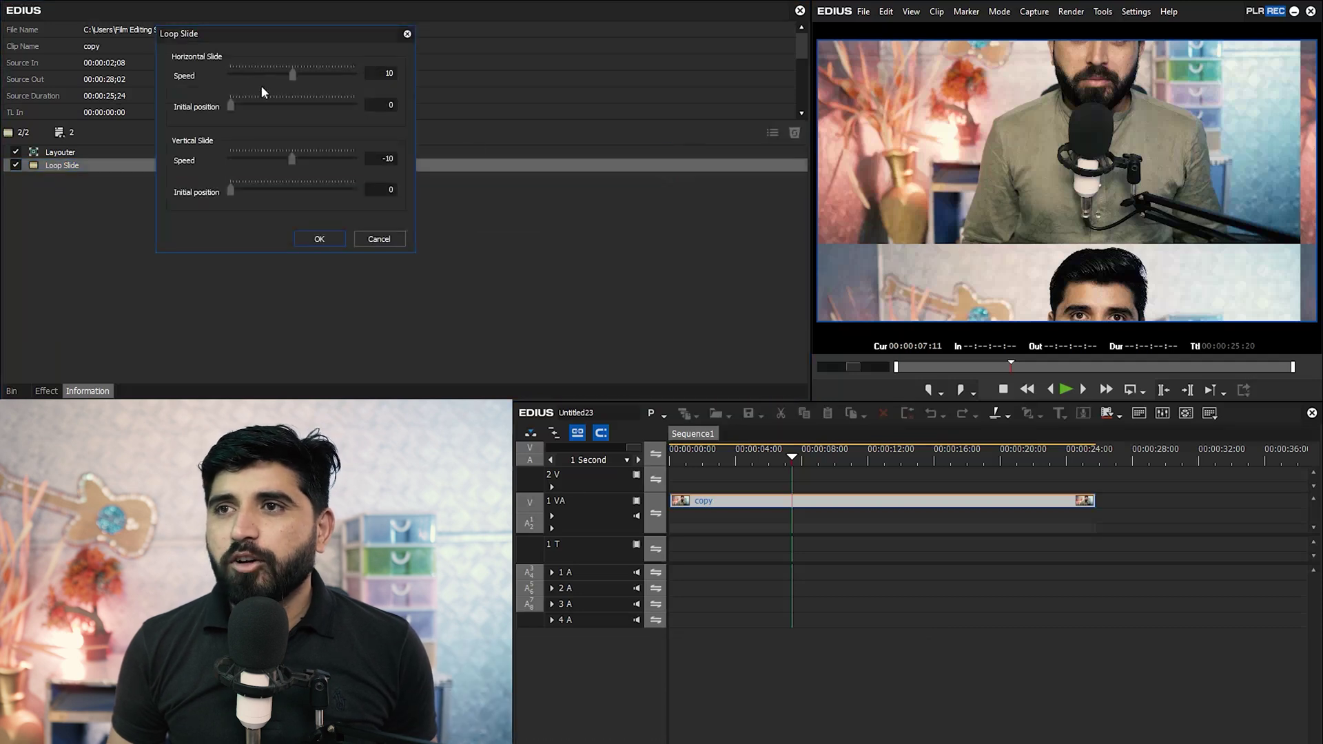
{"action": "left_click_drag", "start_coordinate": [299, 36], "coordinate": [414, 82]}
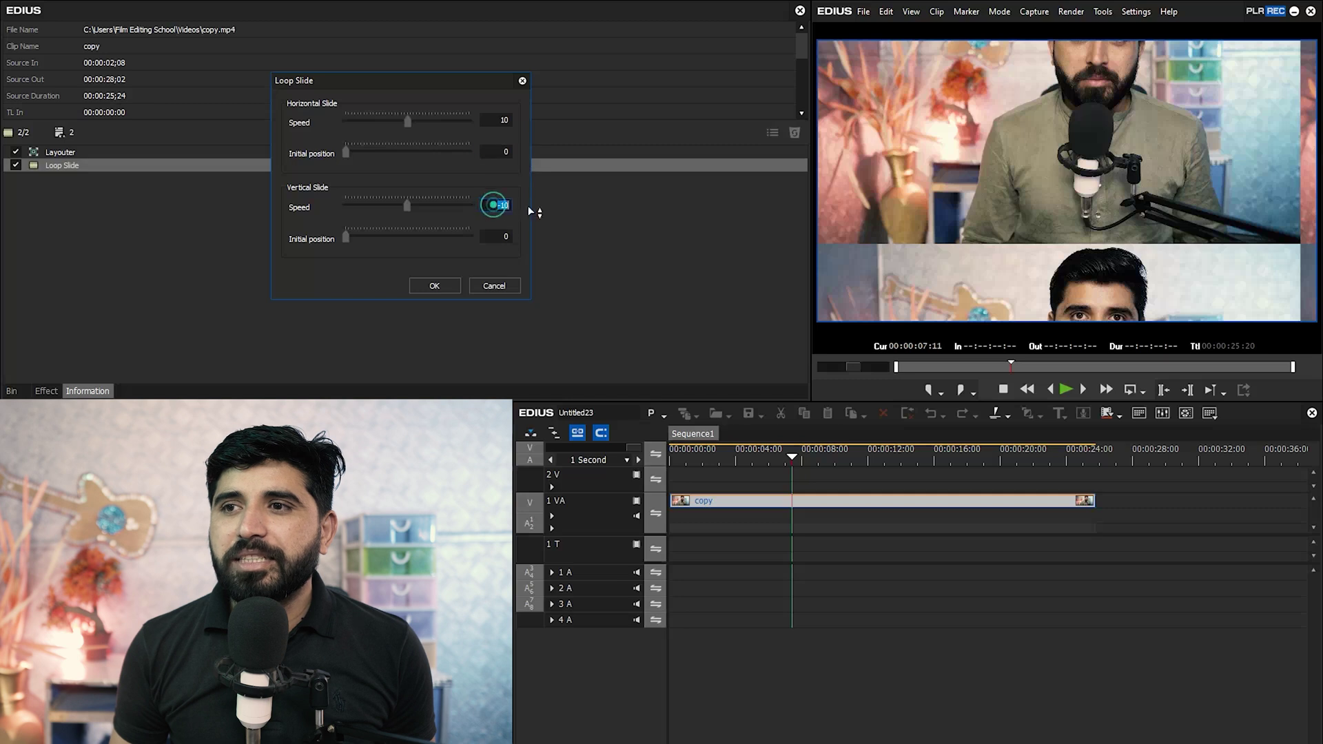
Step: Clear the horizontal and vertical slide speeds and play the clip from about two seconds in
{"action": "left_click", "coordinate": [496, 236]}
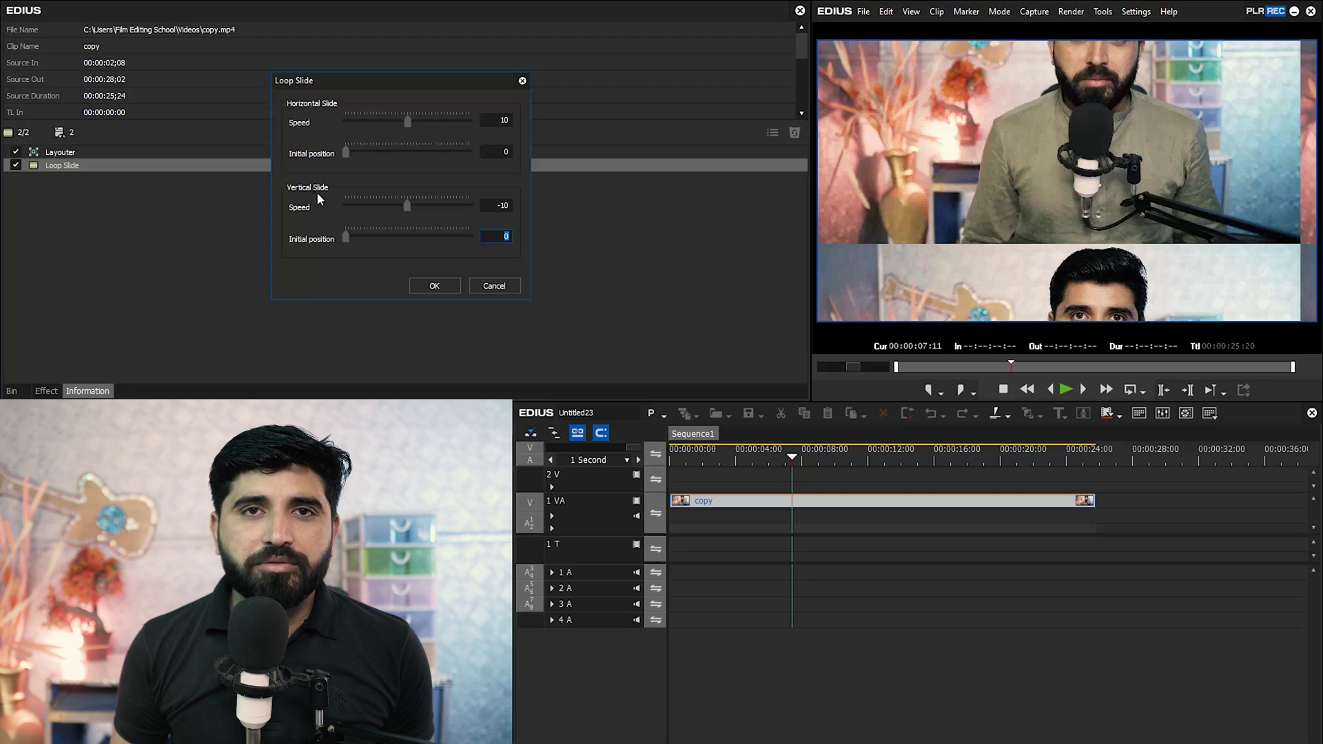
{"action": "left_click", "coordinate": [497, 205]}
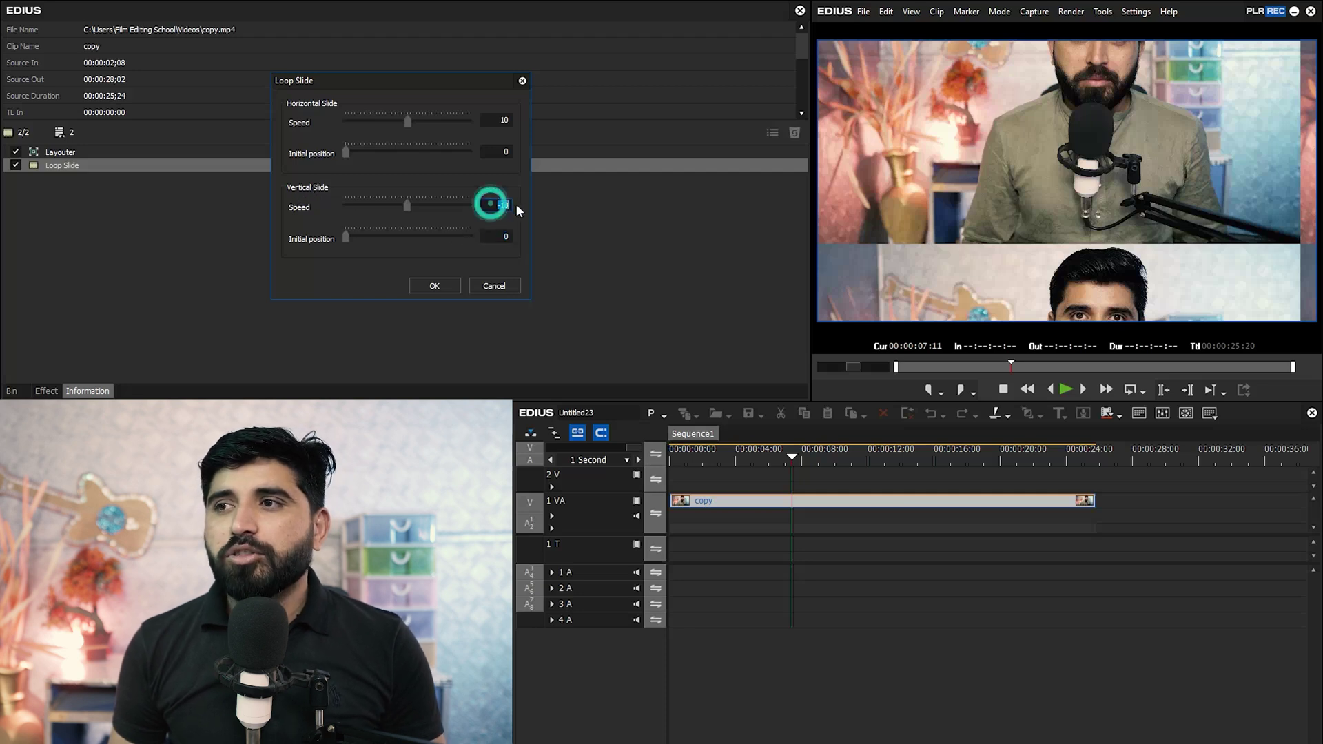
{"action": "key", "text": "BackSpace"}
{"action": "key", "text": "BackSpace"}
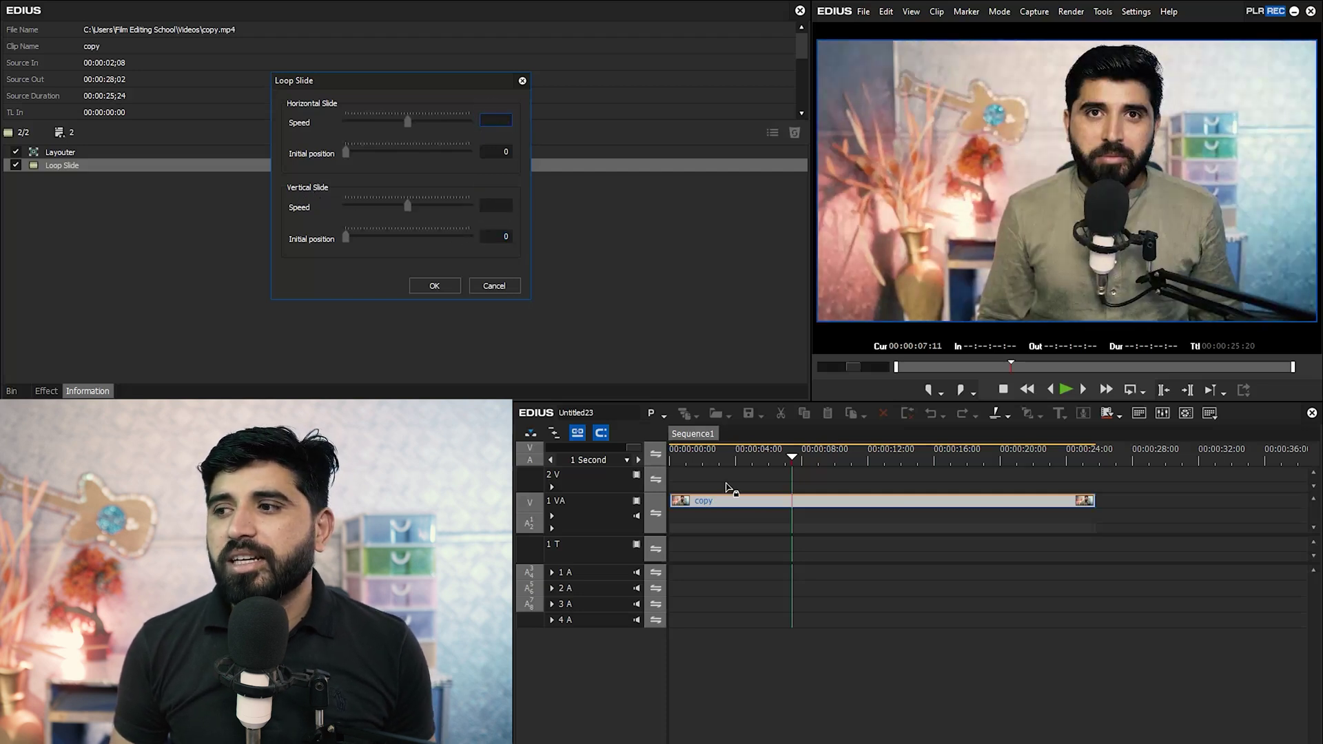
{"action": "left_click", "coordinate": [714, 457]}
{"action": "key", "text": "space"}
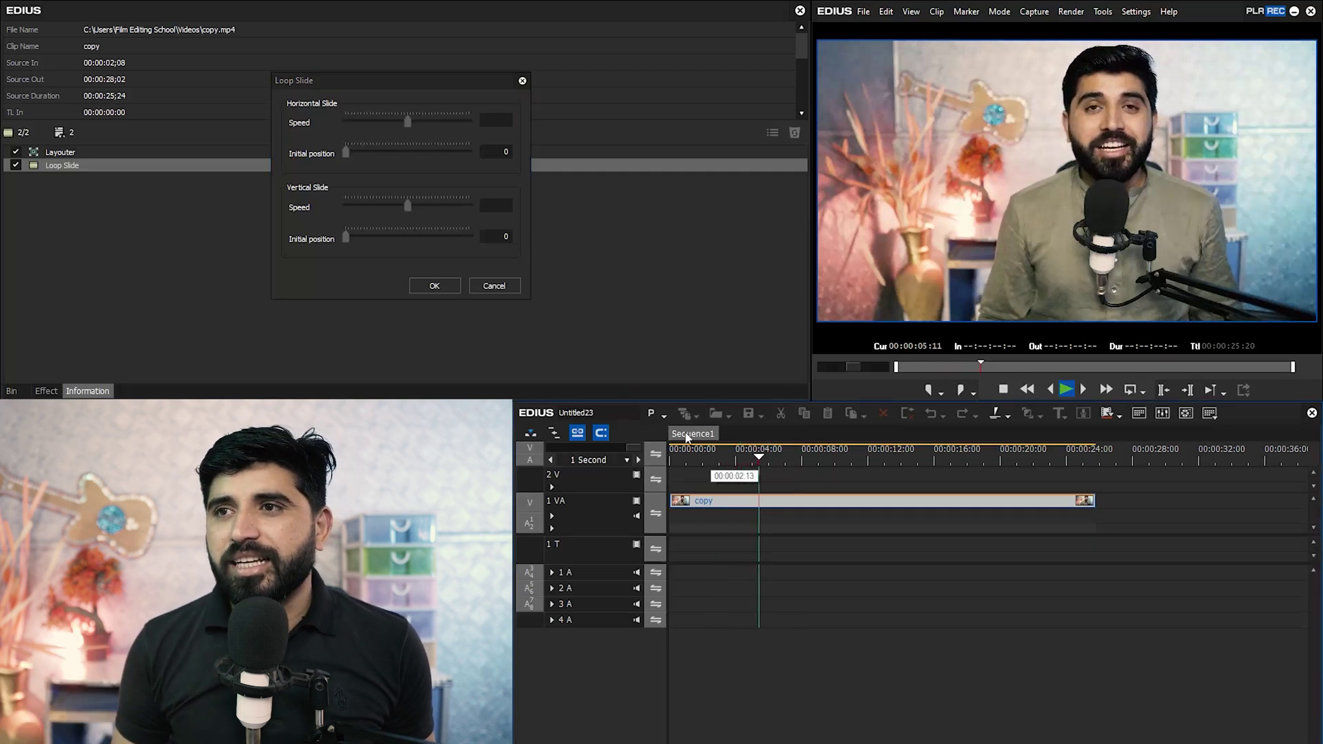
Step: Try horizontal slide speeds of 10 and 50 while playing the clip
{"action": "left_click", "coordinate": [499, 122]}
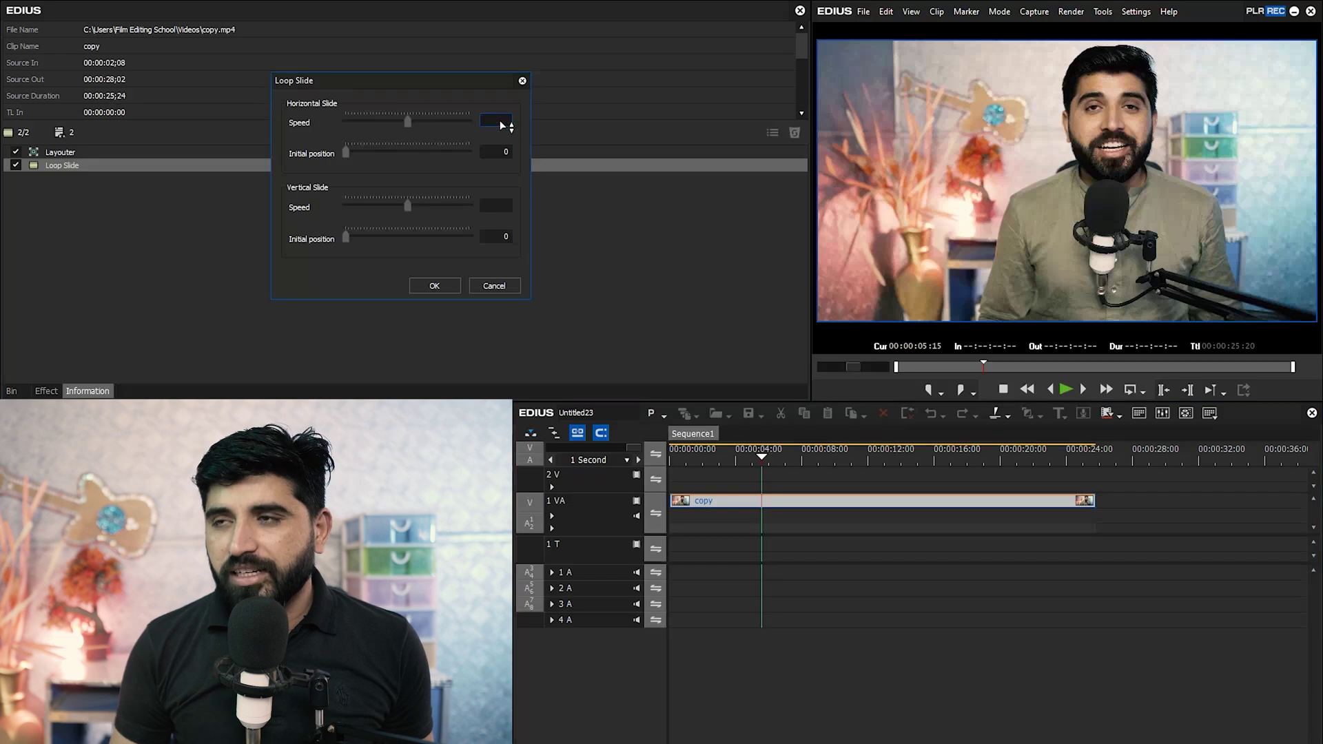
{"action": "type", "text": "10"}
{"action": "left_click_drag", "start_coordinate": [756, 457], "coordinate": [682, 460]}
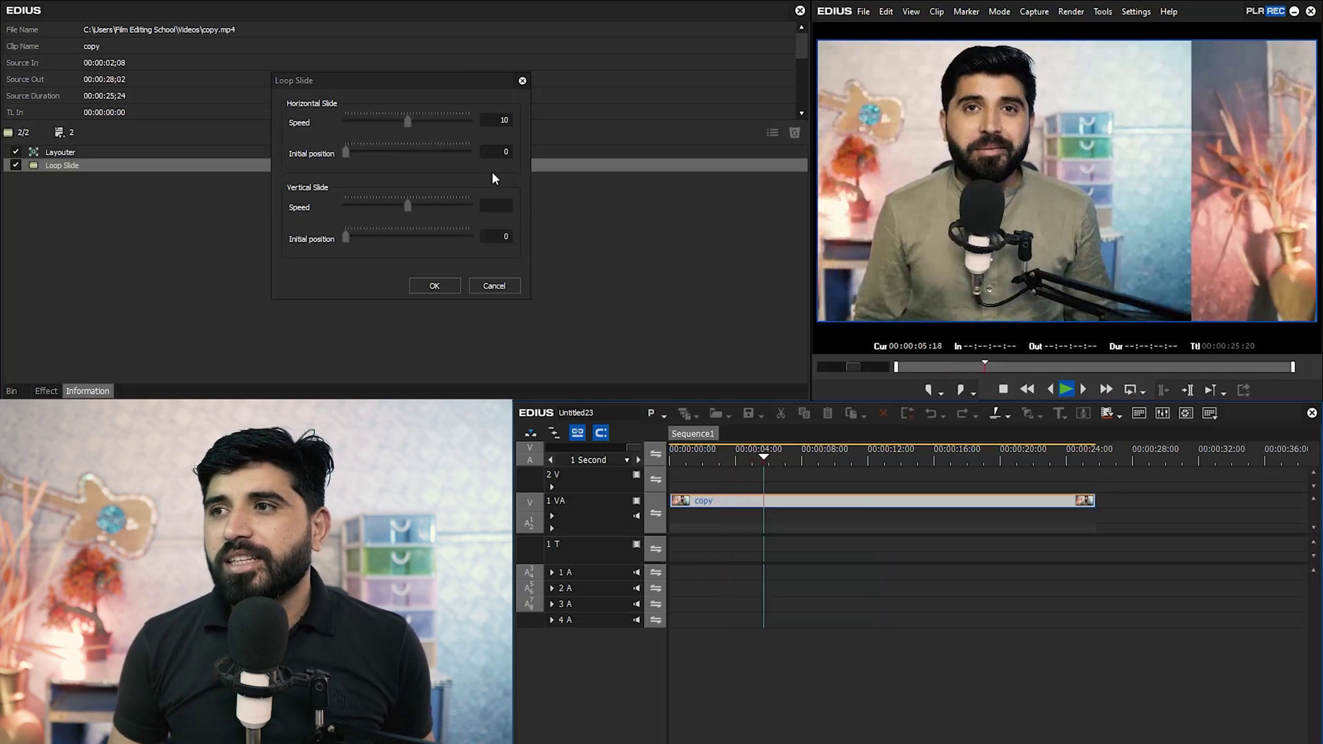
{"action": "double_click", "coordinate": [496, 120]}
{"action": "type", "text": "50"}
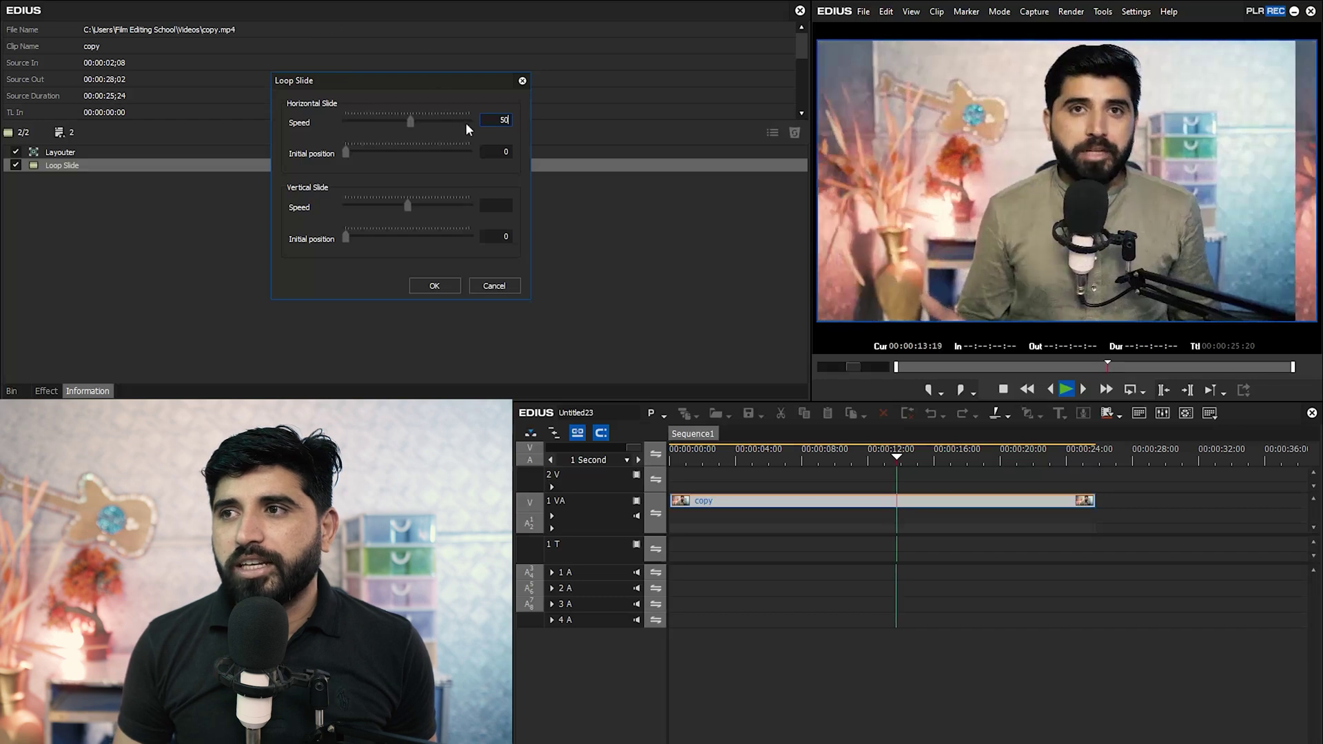
Step: Clear the horizontal speed, try vertical slide speeds of 10 and -10, and preview the vertical motion
{"action": "left_click_drag", "start_coordinate": [490, 121], "coordinate": [517, 123]}
{"action": "key", "text": "BackSpace"}
{"action": "left_click", "coordinate": [497, 206]}
{"action": "type", "text": "10"}
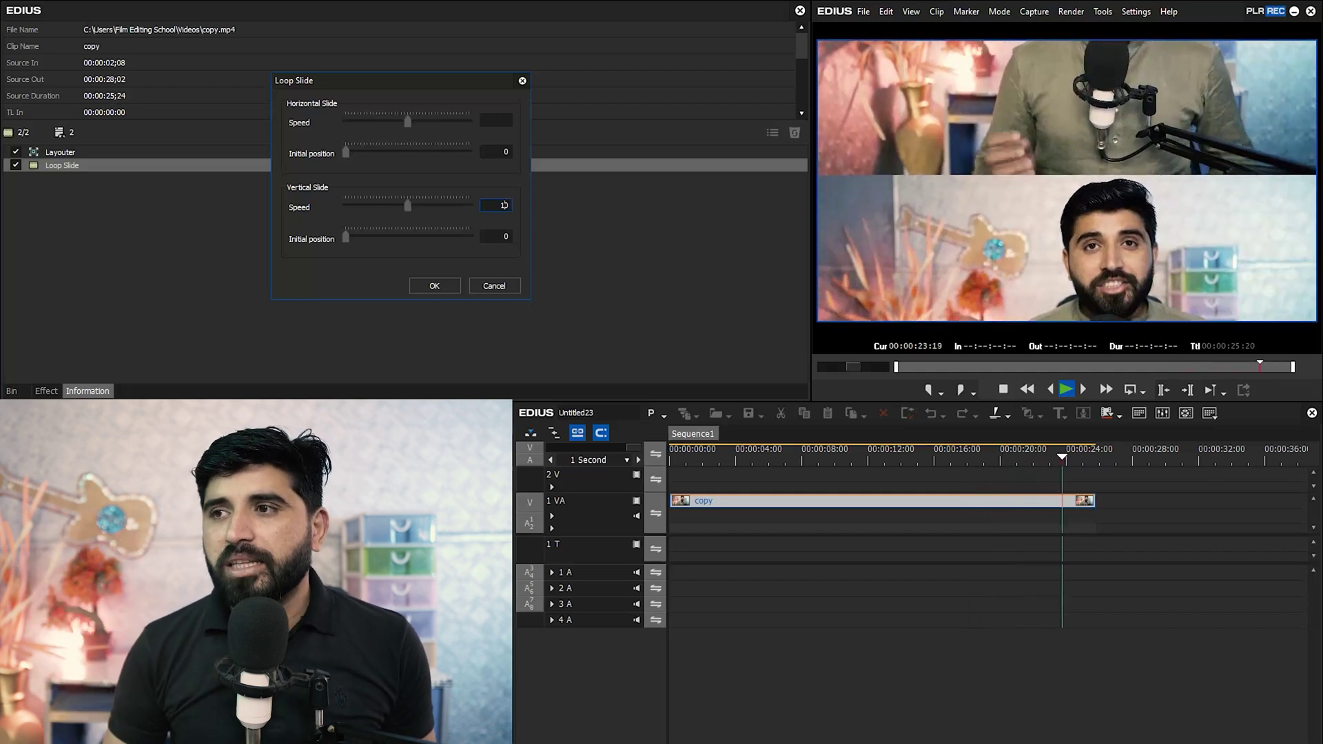
{"action": "type", "text": "-"}
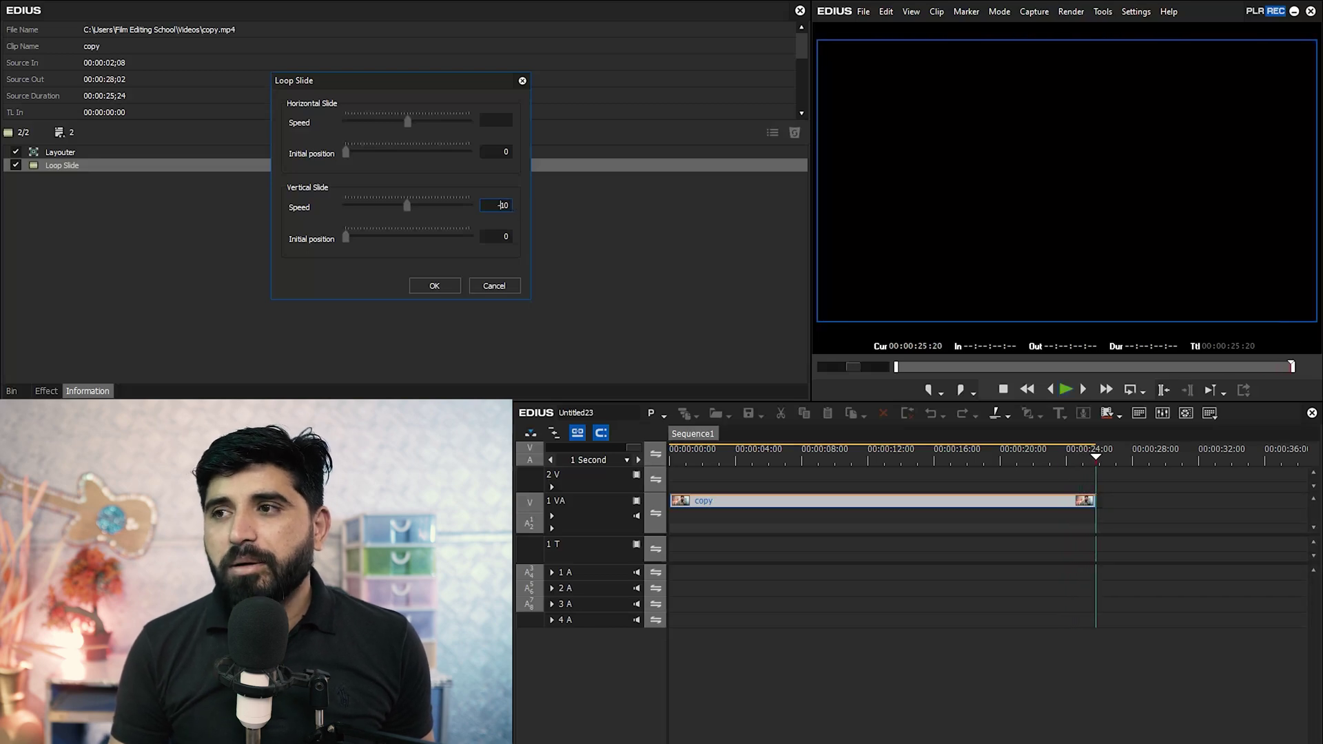
{"action": "left_click", "coordinate": [786, 464]}
{"action": "key", "text": "space"}
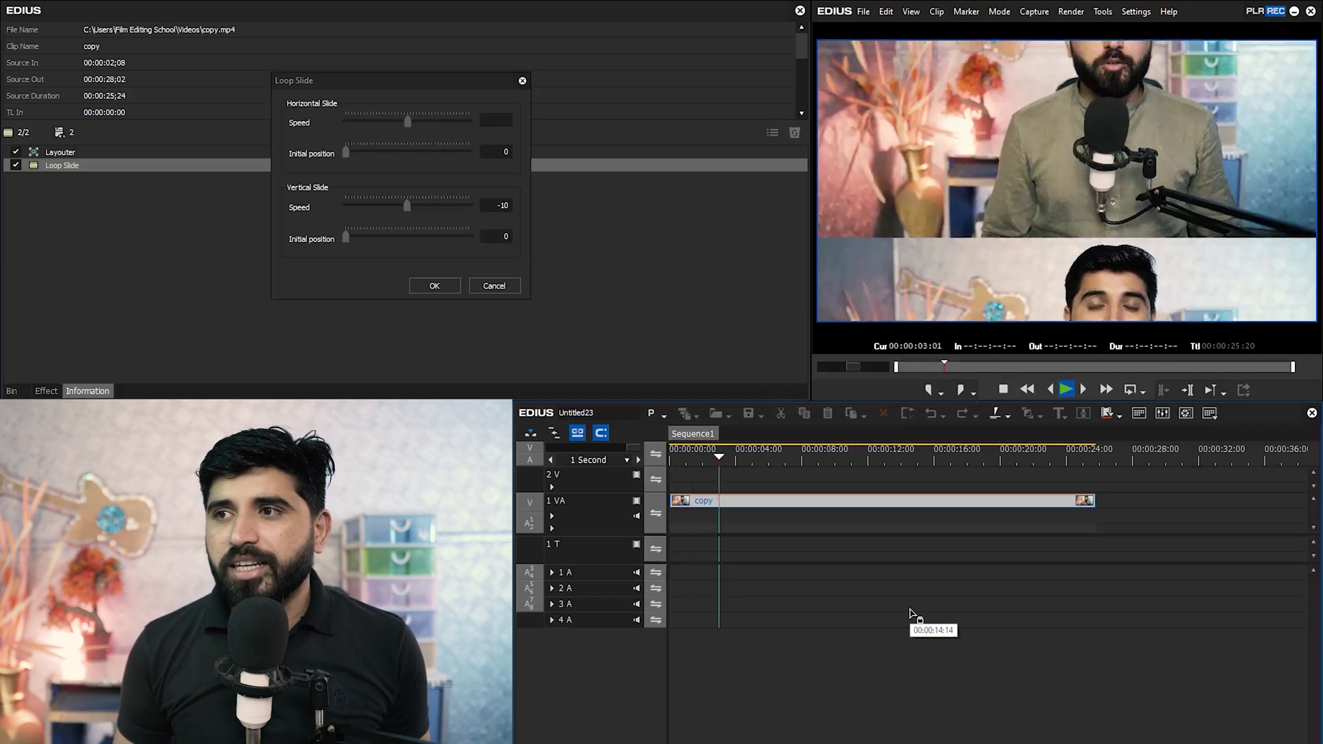
Step: Combine the -10 vertical slide with a horizontal speed of 10 and of -10, previewing the diagonal motion
{"action": "left_click", "coordinate": [502, 122]}
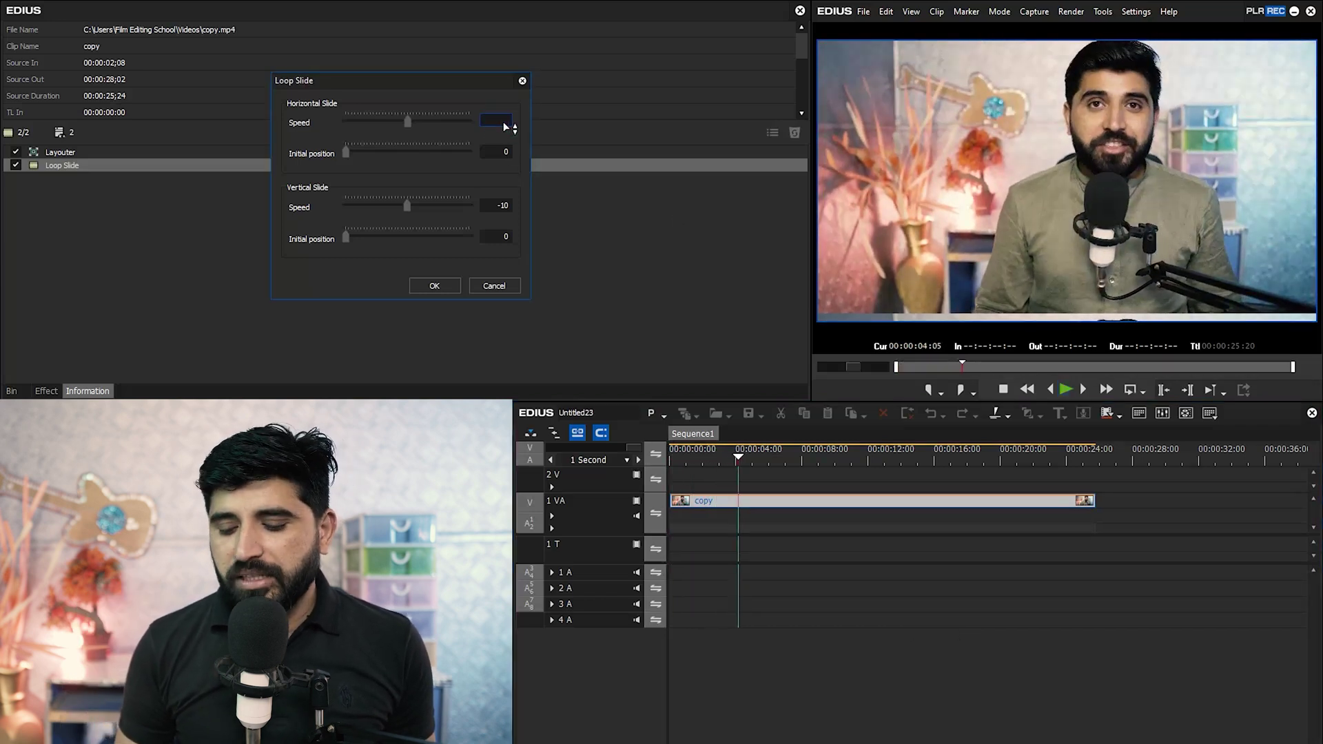
{"action": "type", "text": "10"}
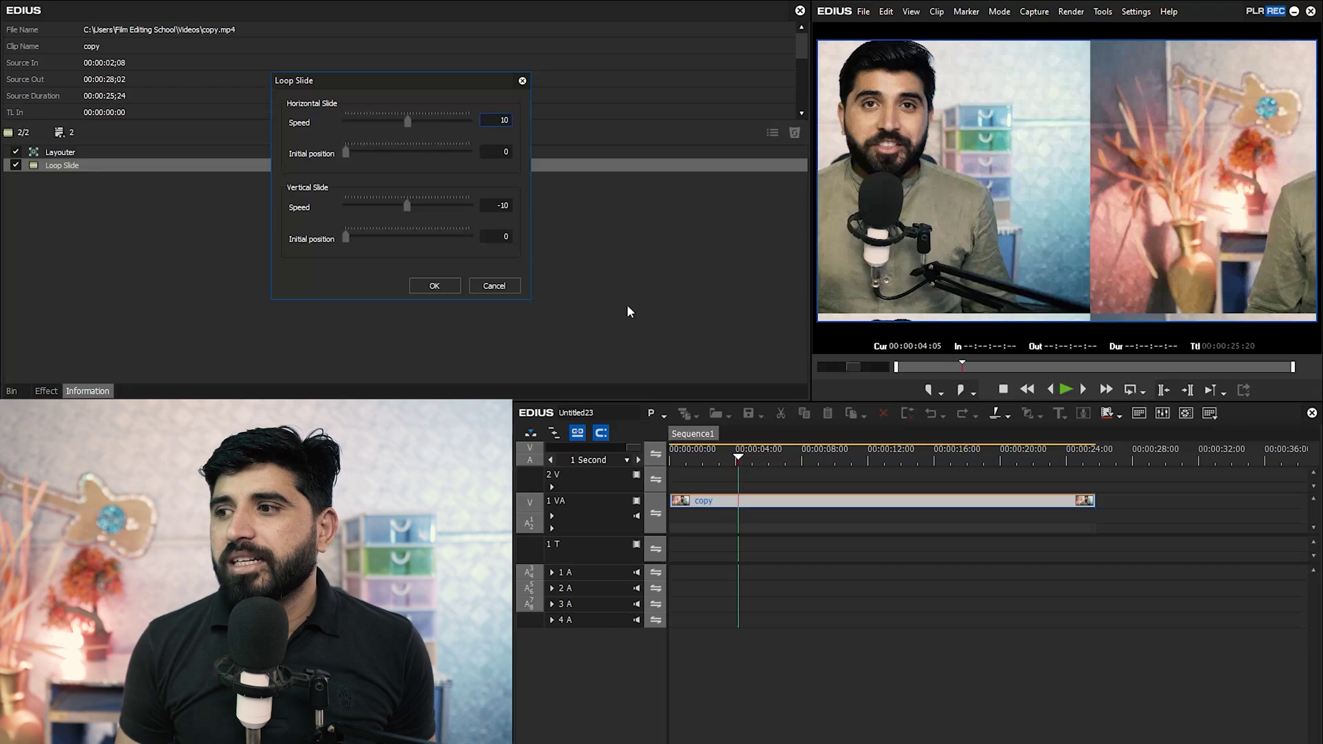
{"action": "left_click", "coordinate": [718, 453]}
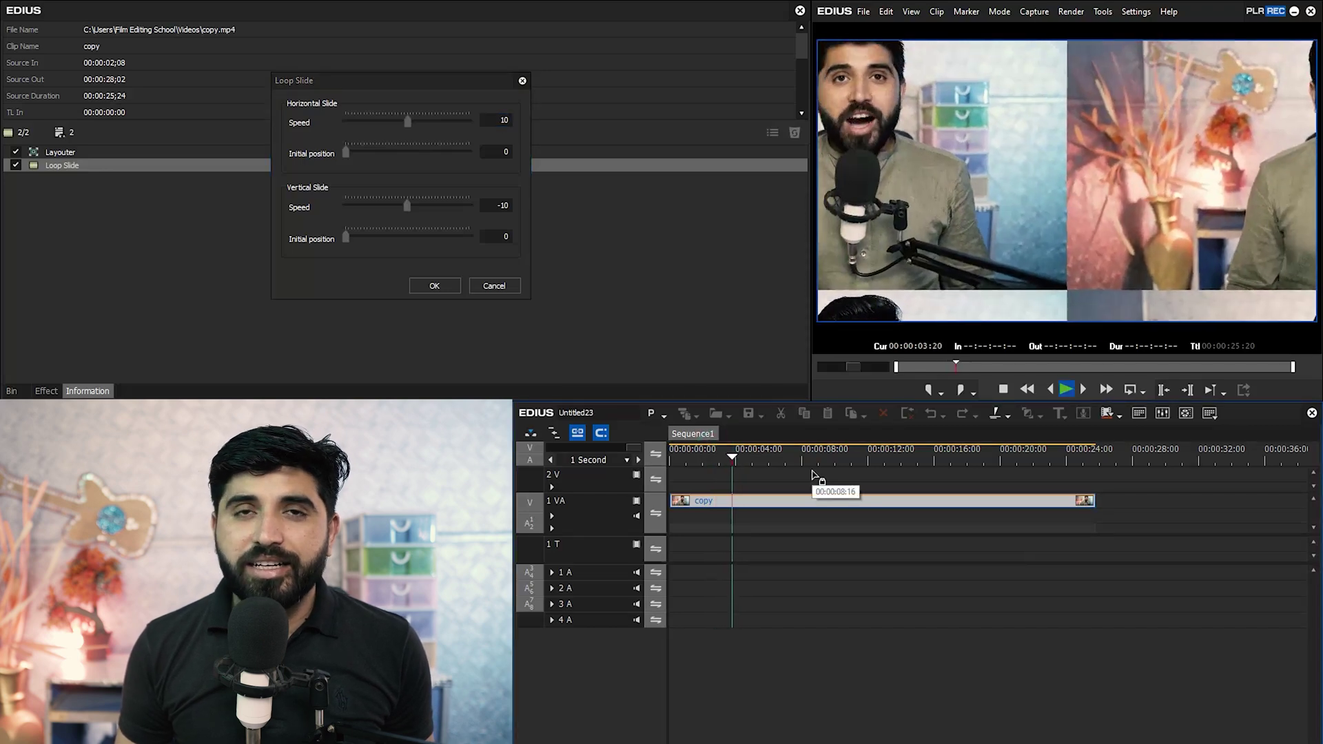
{"action": "left_click", "coordinate": [502, 120]}
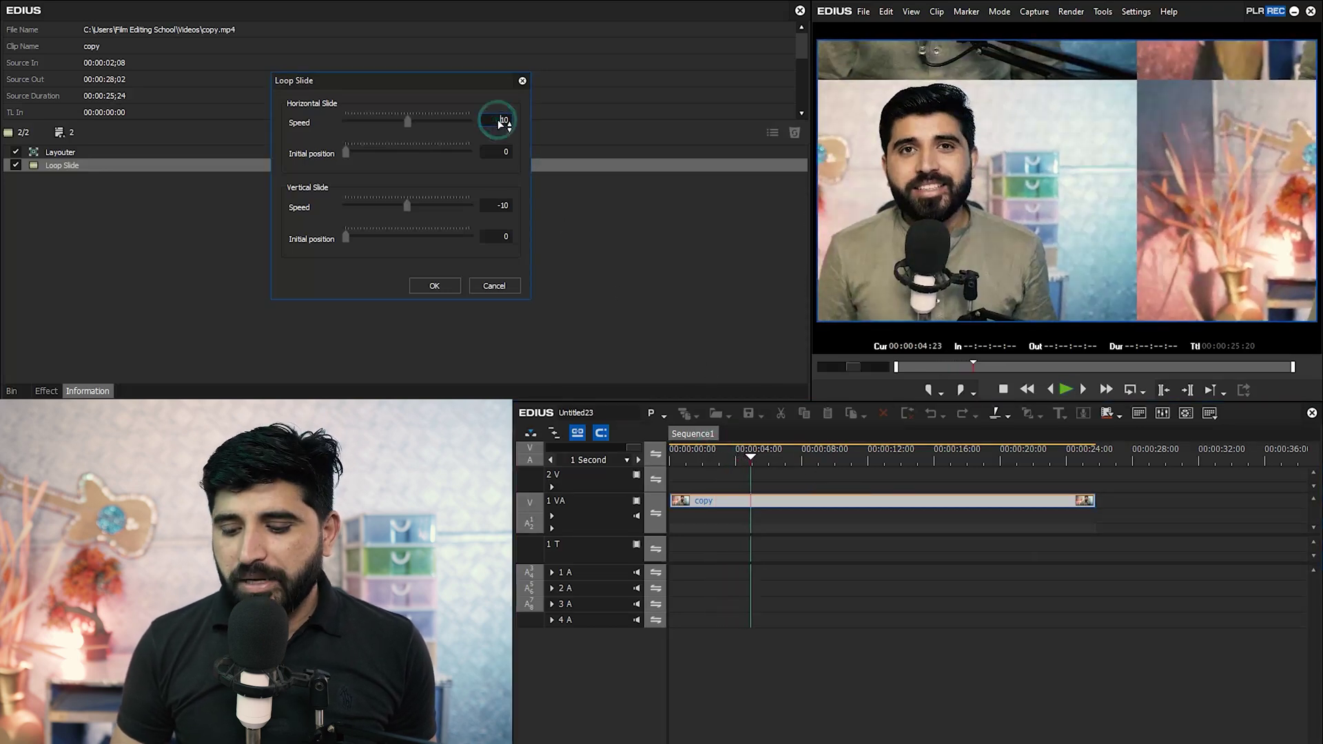
{"action": "type", "text": "-10"}
{"action": "left_click", "coordinate": [749, 508]}
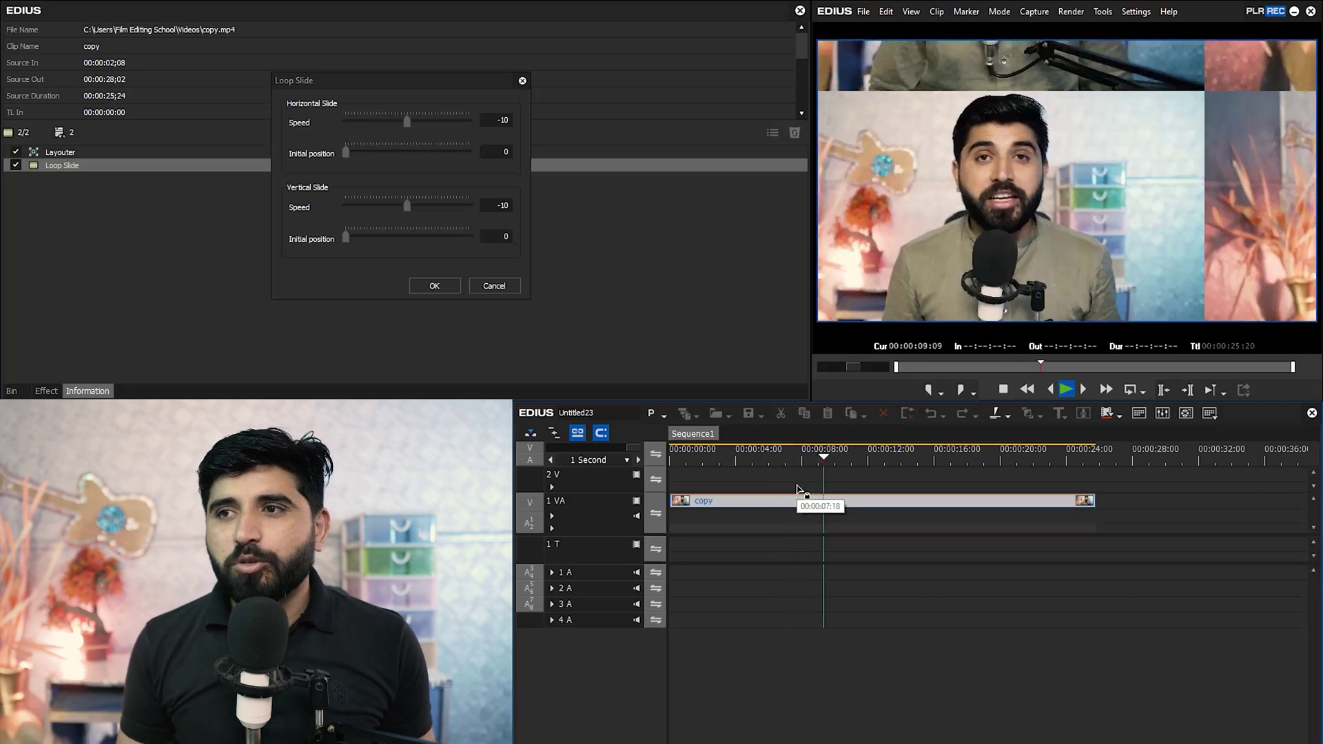
Step: Set the vertical slide's initial position to 100 and play the clip again from near its beginning
{"action": "left_click", "coordinate": [492, 236]}
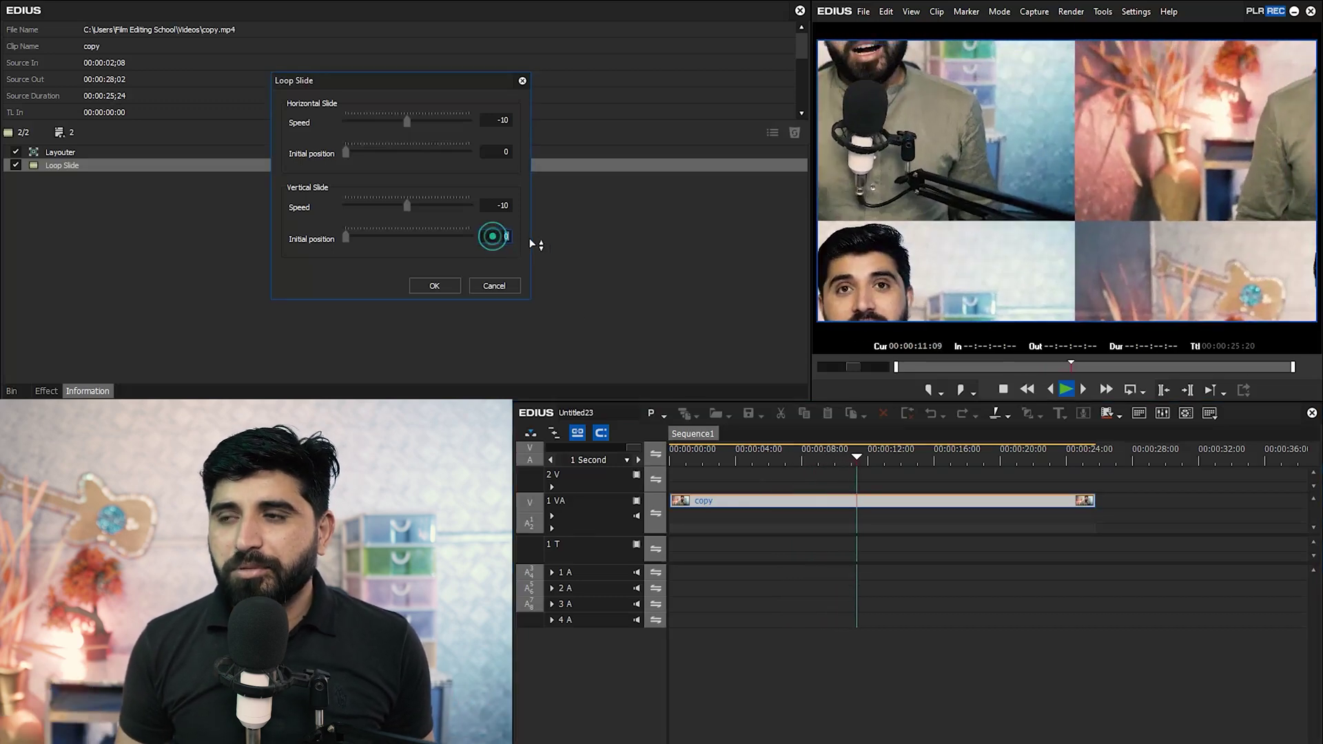
{"action": "type", "text": "100"}
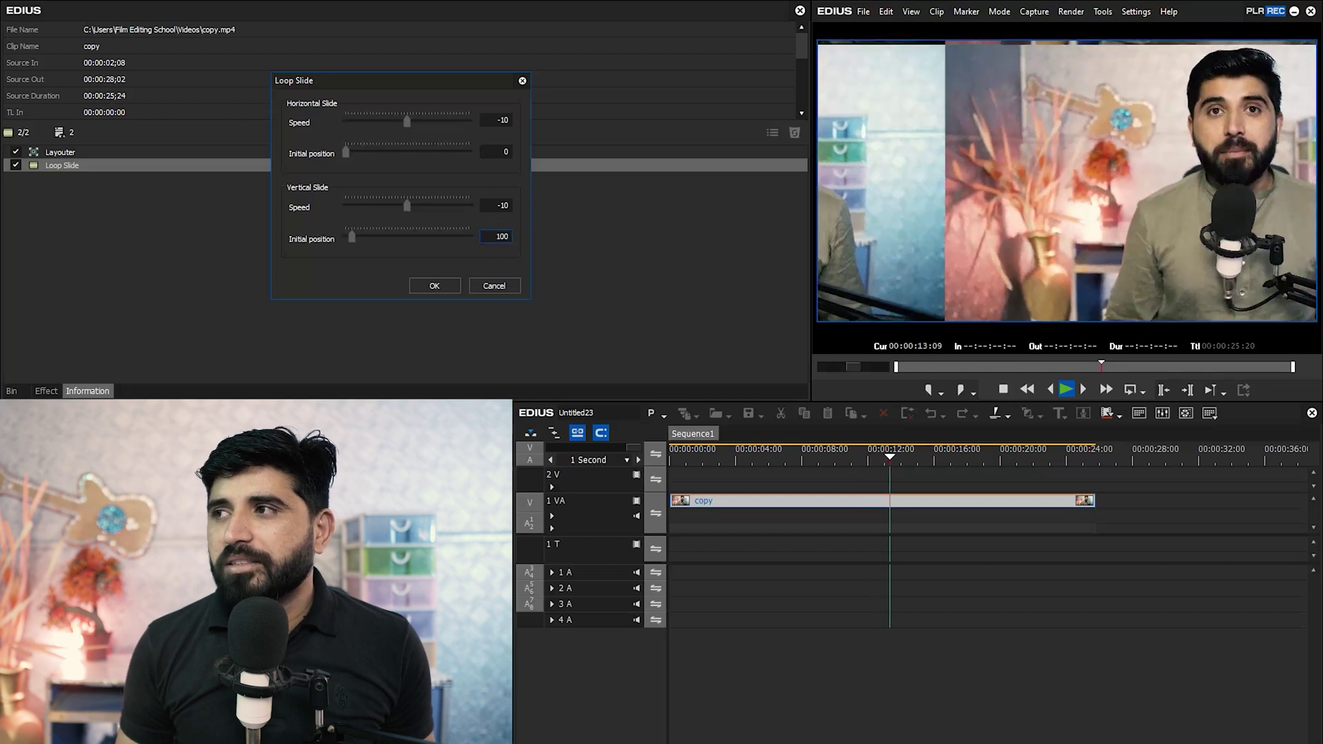
{"action": "left_click", "coordinate": [849, 544]}
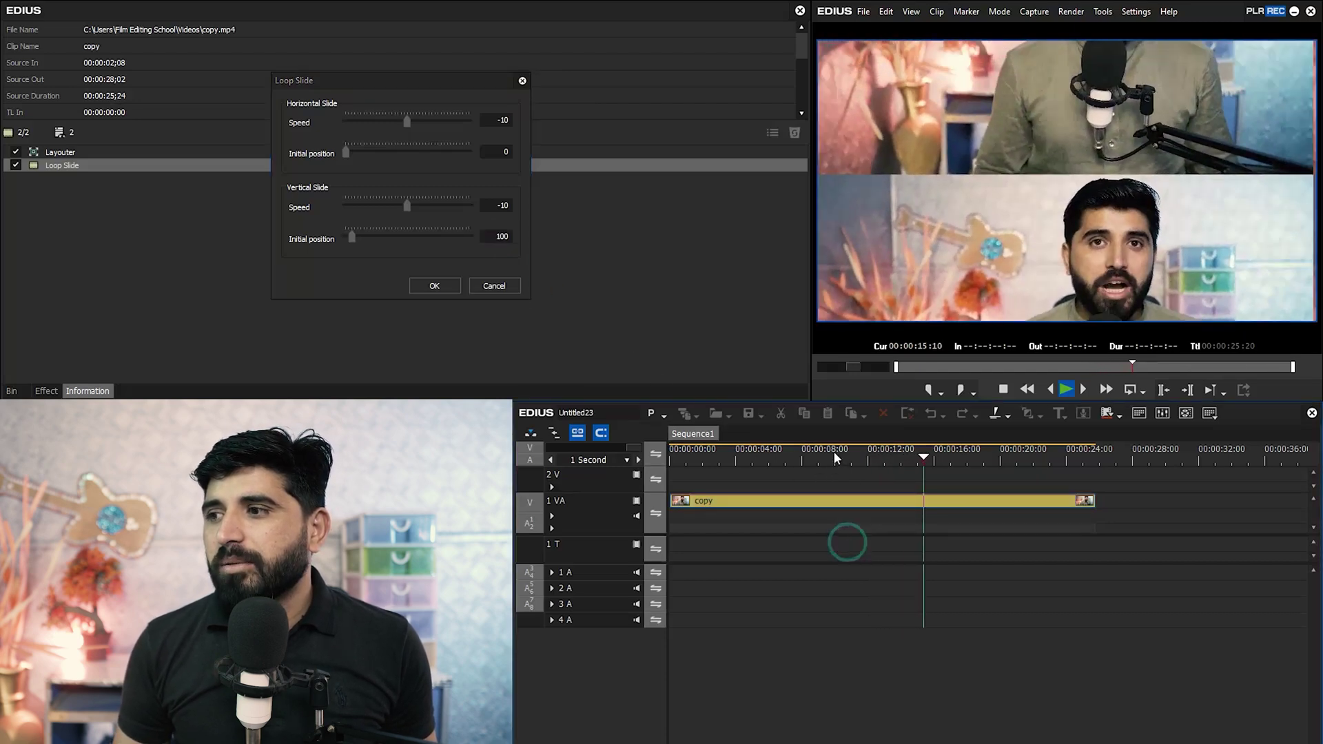
{"action": "left_click", "coordinate": [835, 455]}
{"action": "left_click_drag", "start_coordinate": [773, 456], "coordinate": [703, 454]}
{"action": "key", "text": "space"}
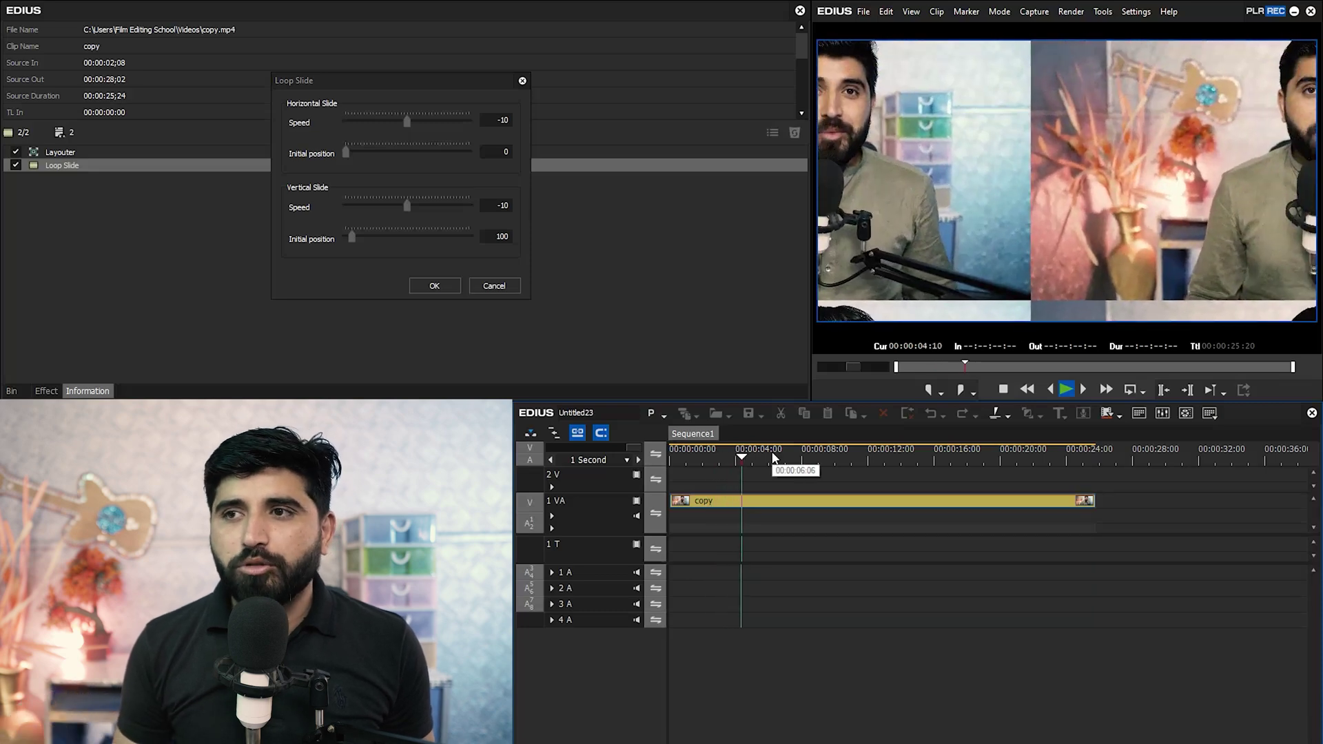
Step: Clear both horizontal slide values, set the vertical speed to 10 and its initial position to 500, and show the clip's first frame
{"action": "left_click", "coordinate": [499, 237]}
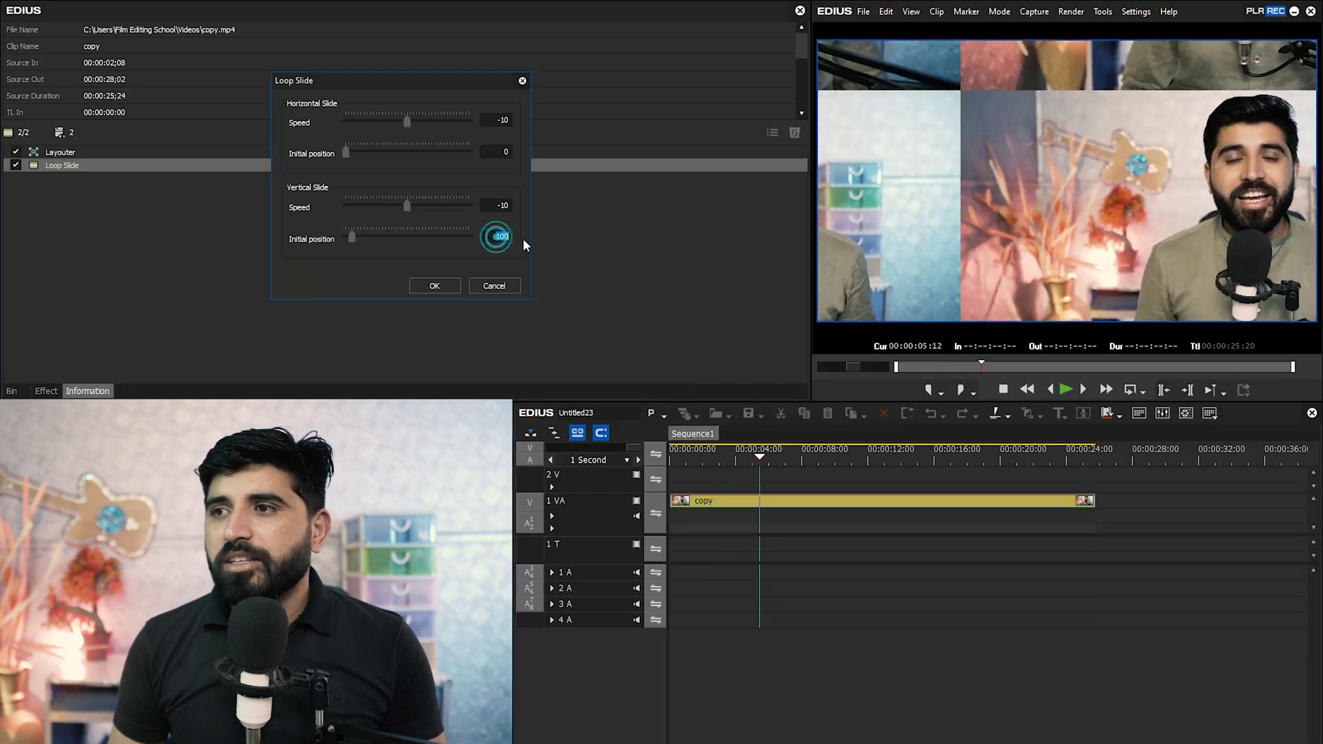
{"action": "left_click", "coordinate": [500, 121]}
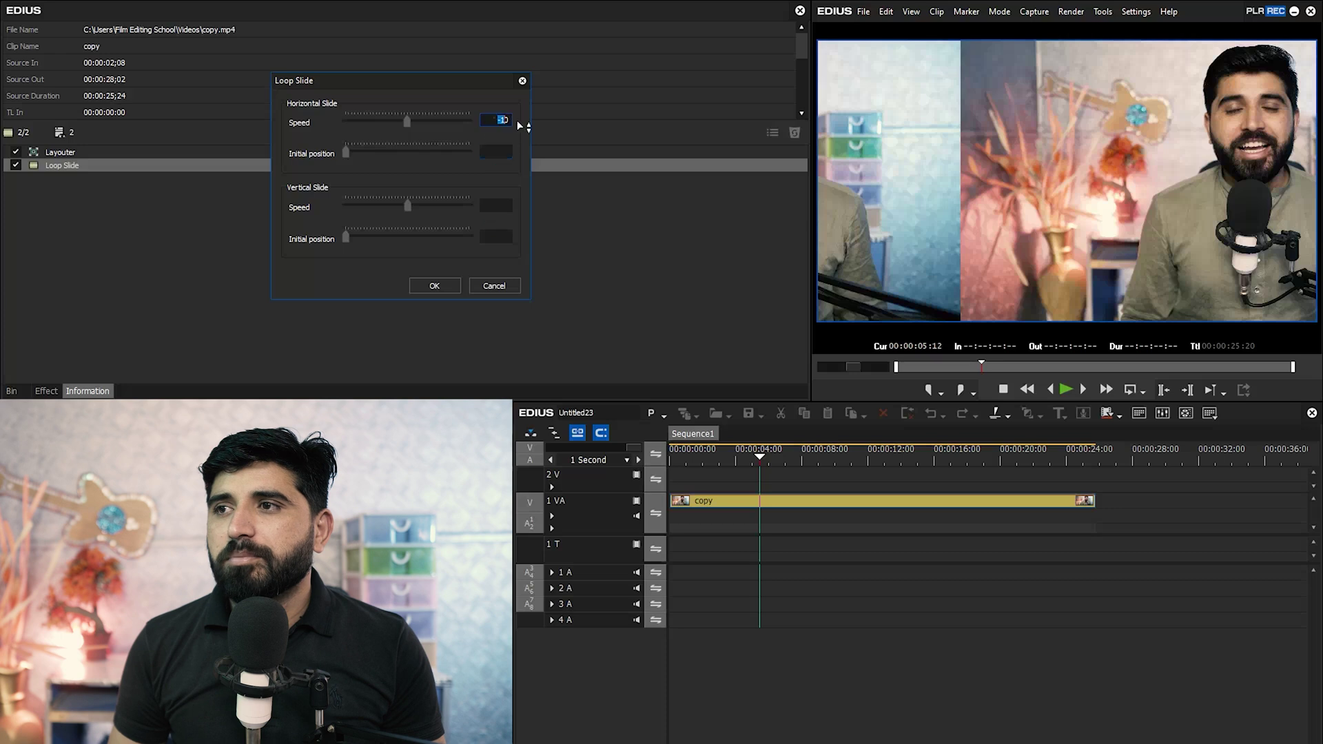
{"action": "left_click", "coordinate": [497, 207]}
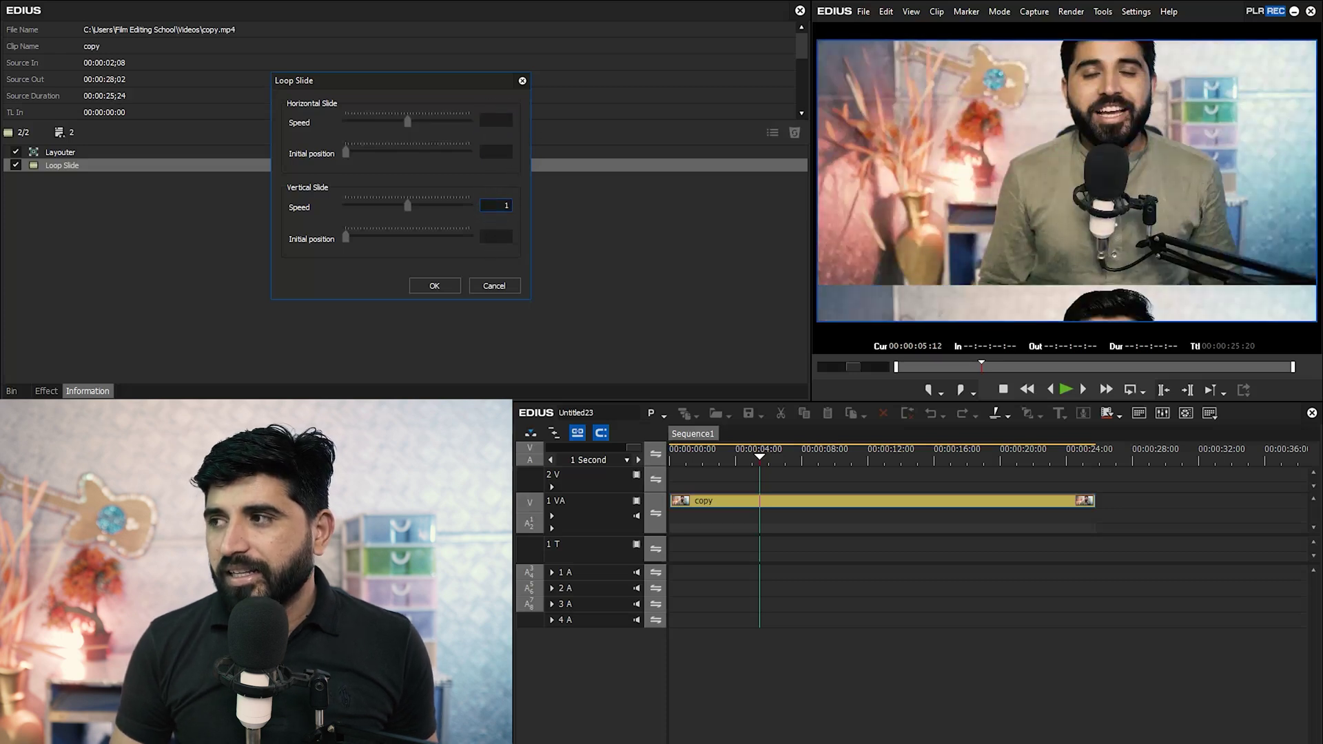
{"action": "left_click", "coordinate": [494, 239]}
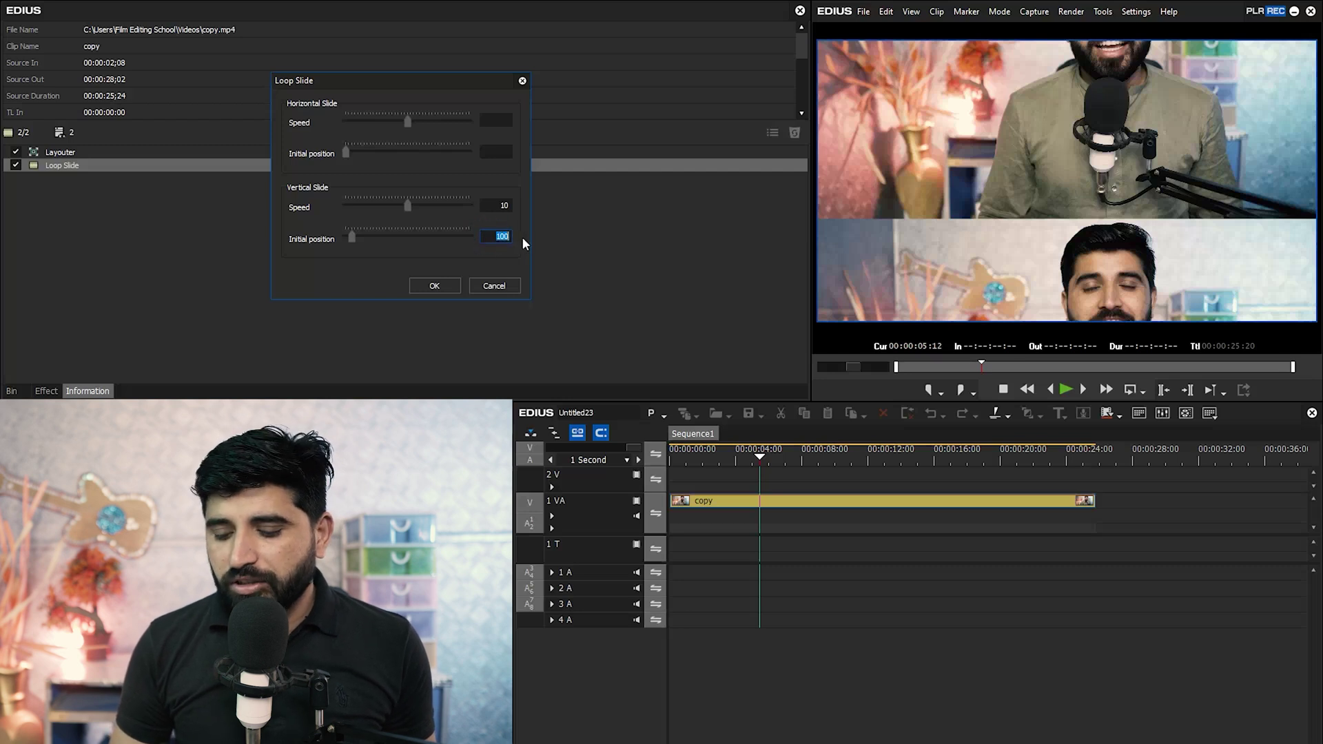
{"action": "type", "text": "1"}
{"action": "type", "text": "500"}
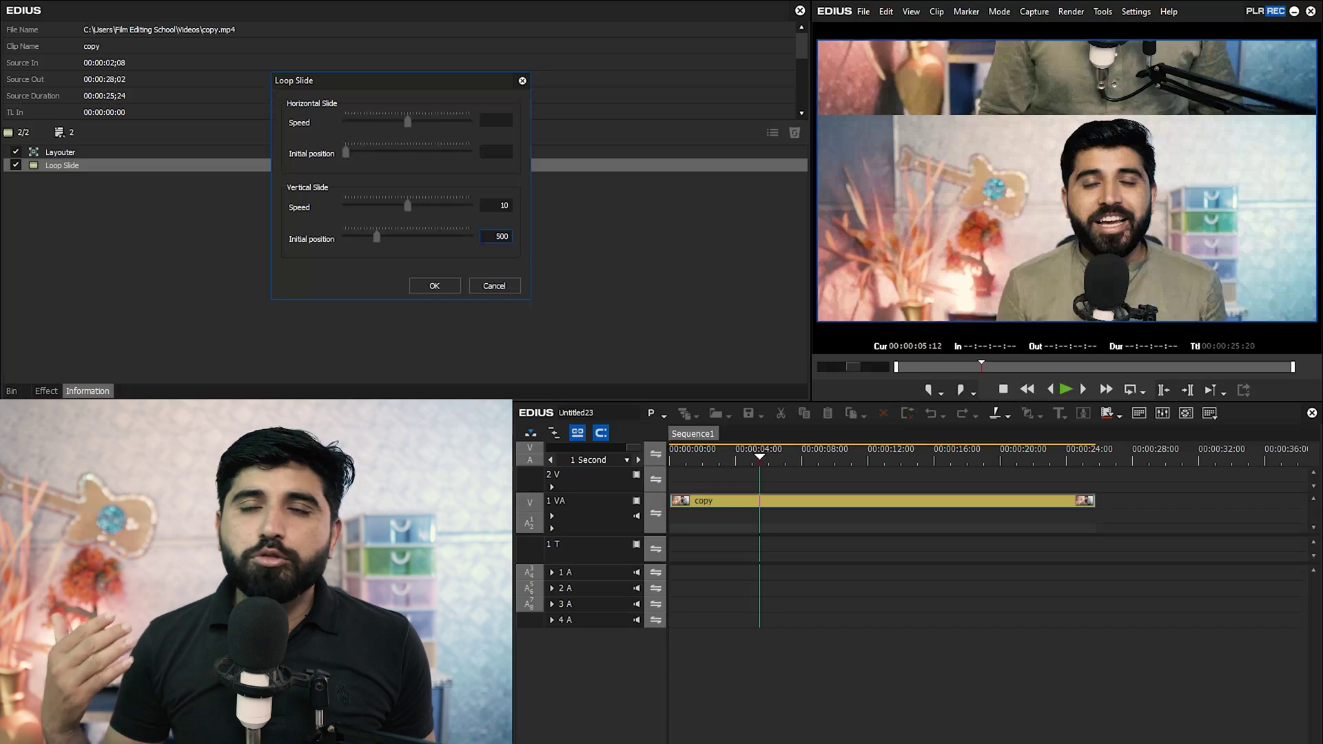
{"action": "left_click_drag", "start_coordinate": [753, 461], "coordinate": [650, 465]}
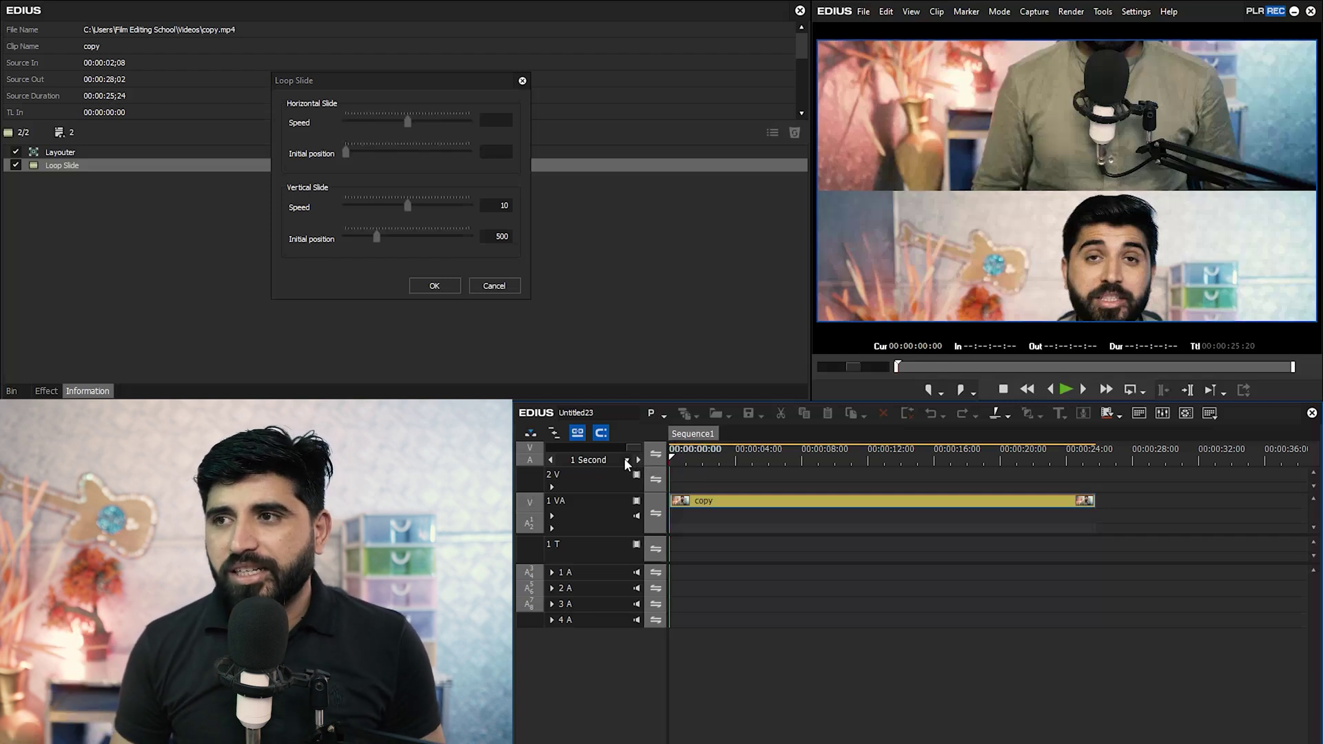
Step: Clear the vertical slide's initial position, preview the clip from the start, and return the playhead to the first frame
{"action": "left_click", "coordinate": [498, 239]}
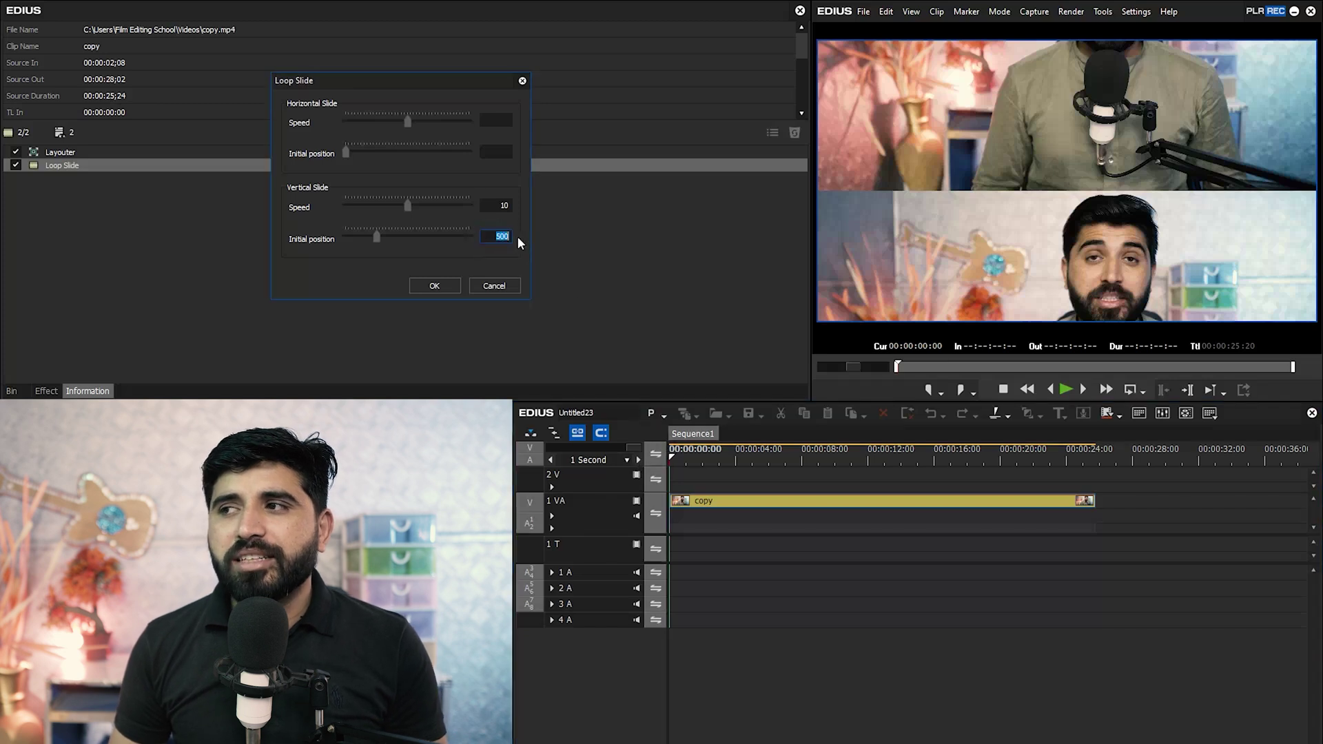
{"action": "key", "text": "BackSpace"}
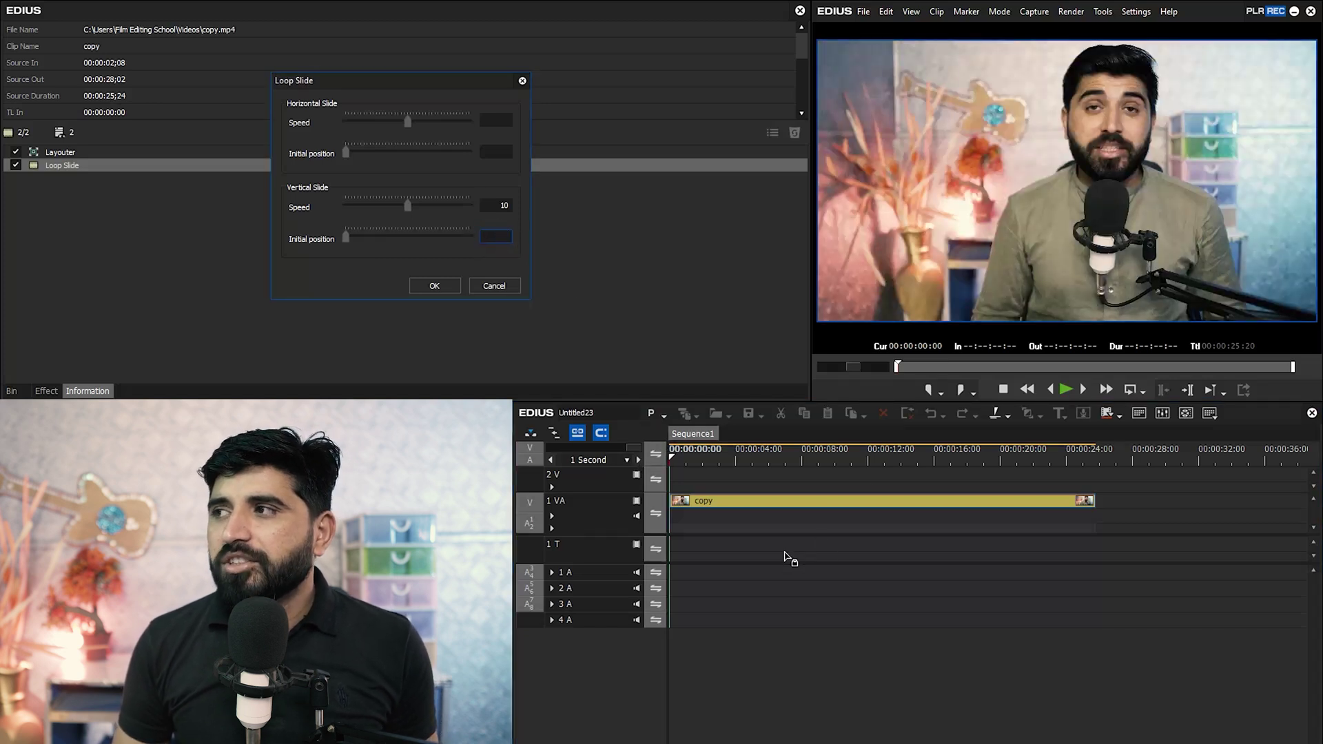
{"action": "left_click", "coordinate": [744, 574]}
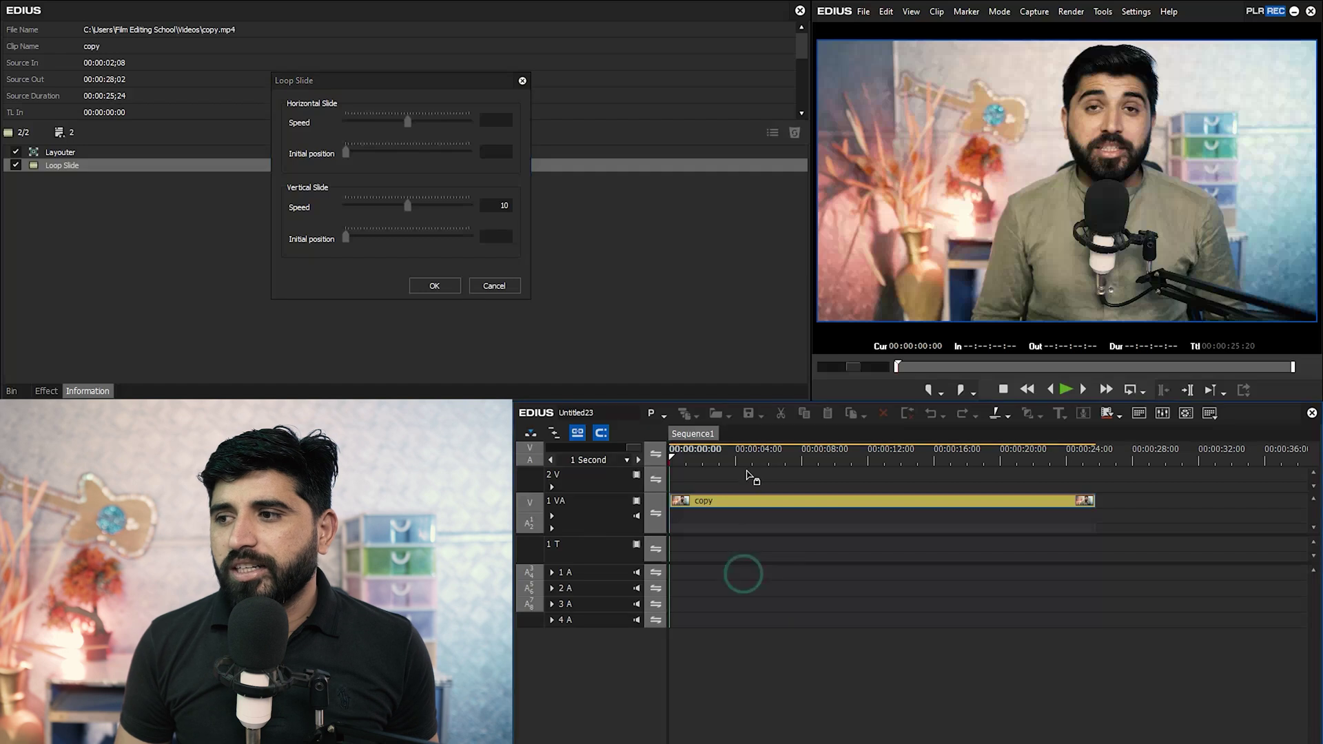
{"action": "key", "text": "space"}
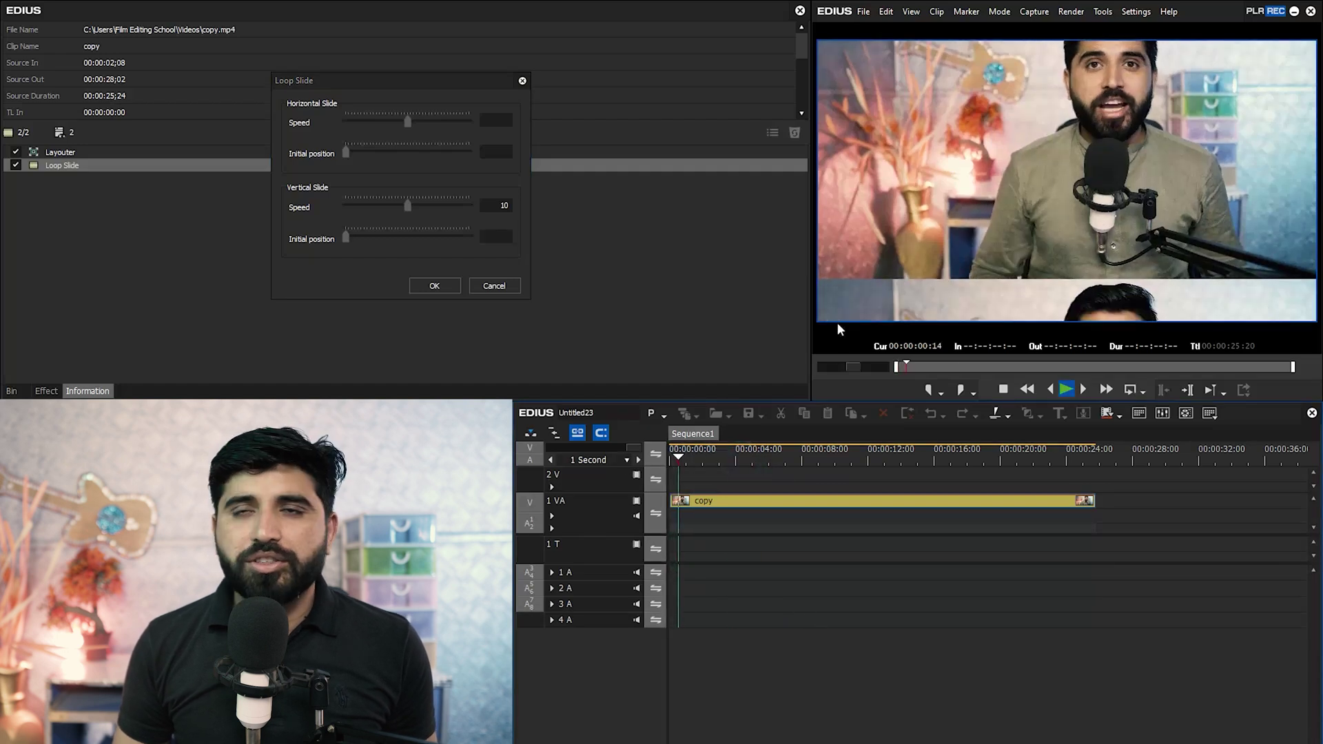
{"action": "left_click_drag", "start_coordinate": [737, 448], "coordinate": [657, 457]}
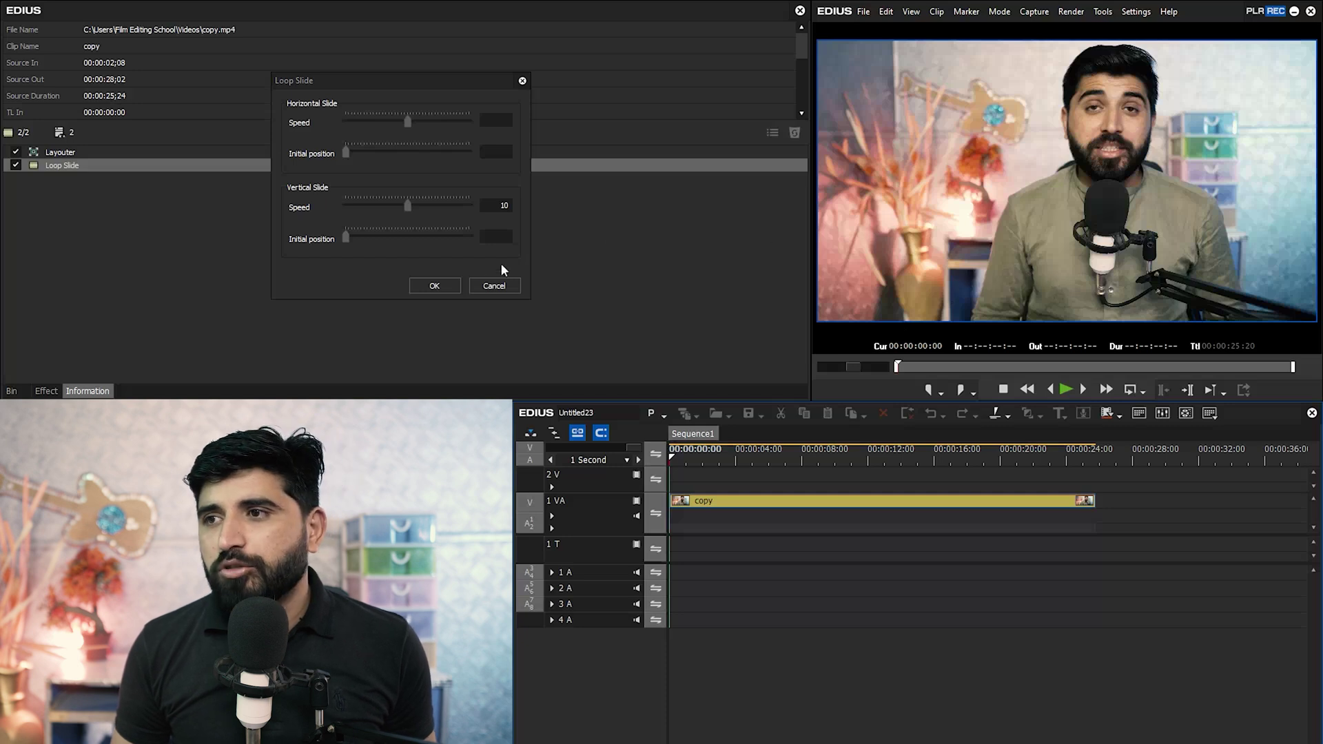
Step: Try initial positions of 900, 500 and 550 for the vertical slide
{"action": "left_click", "coordinate": [497, 237]}
{"action": "type", "text": "900"}
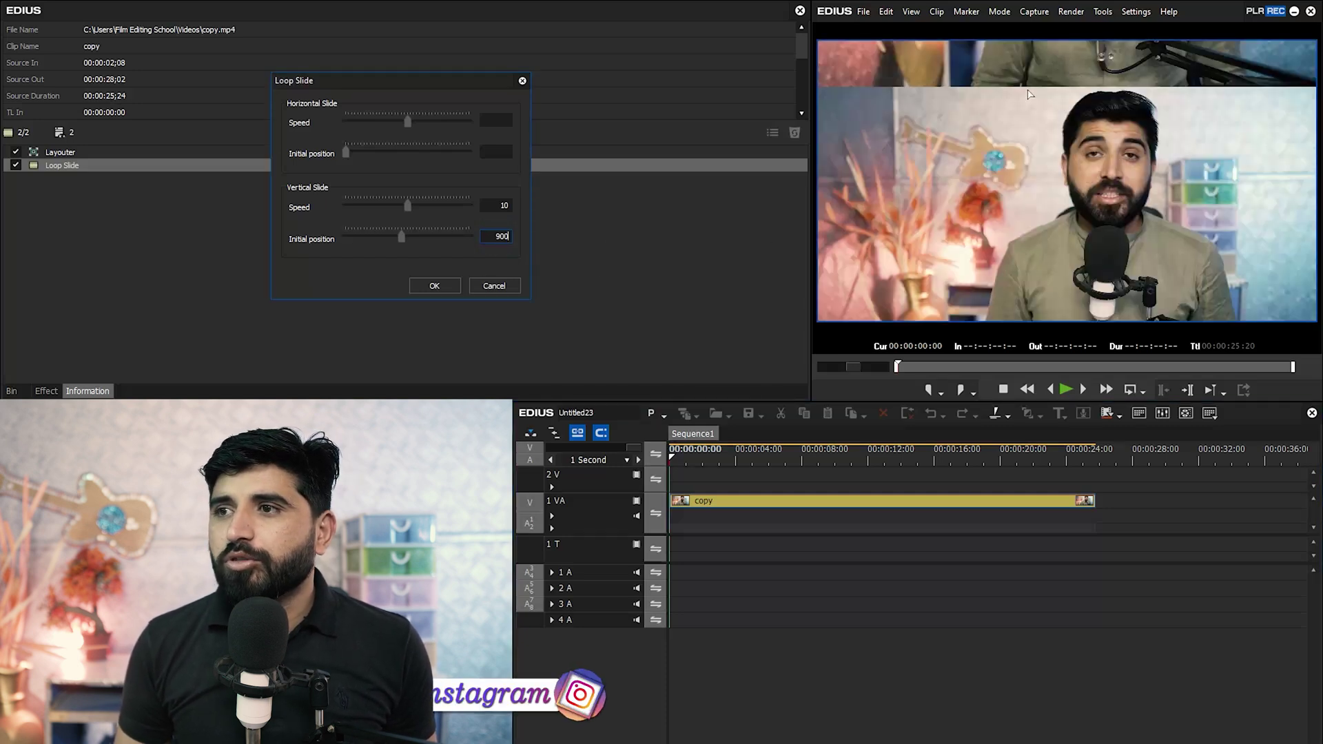
{"action": "double_click", "coordinate": [499, 237]}
{"action": "type", "text": "500"}
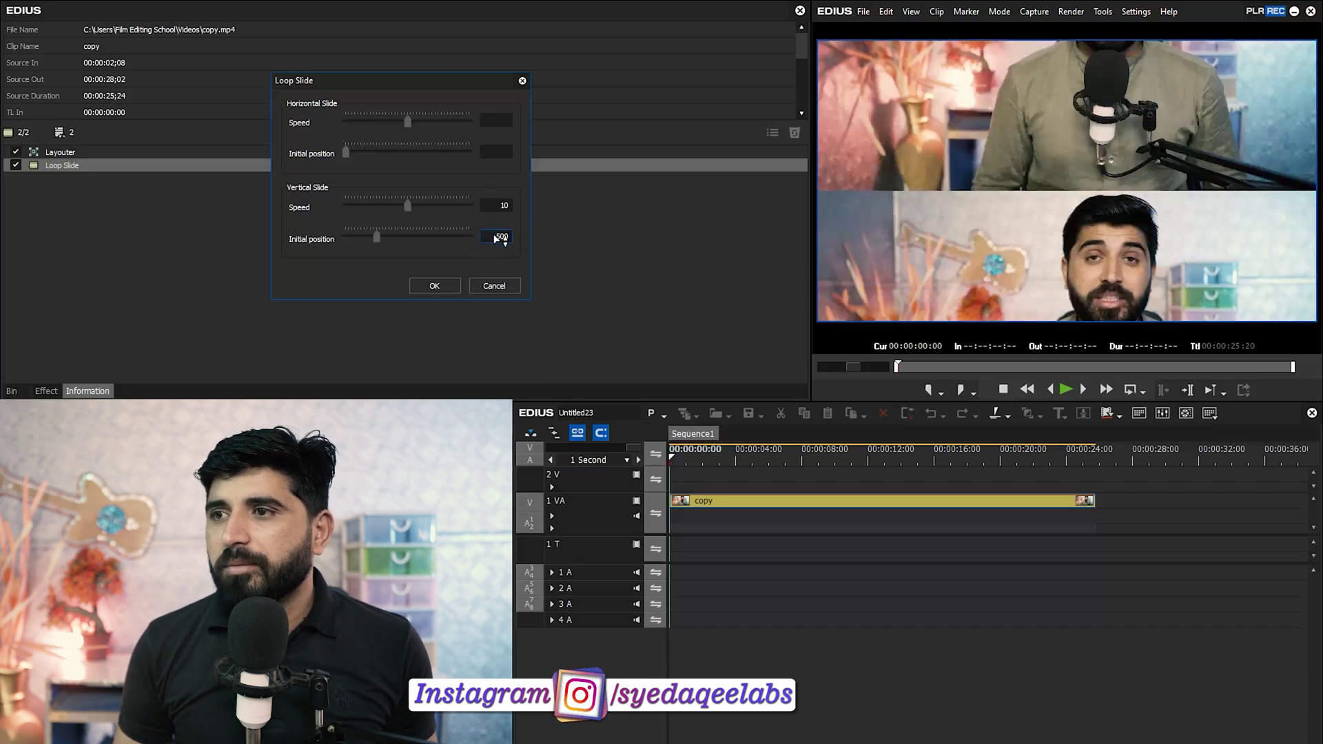
{"action": "type", "text": "550"}
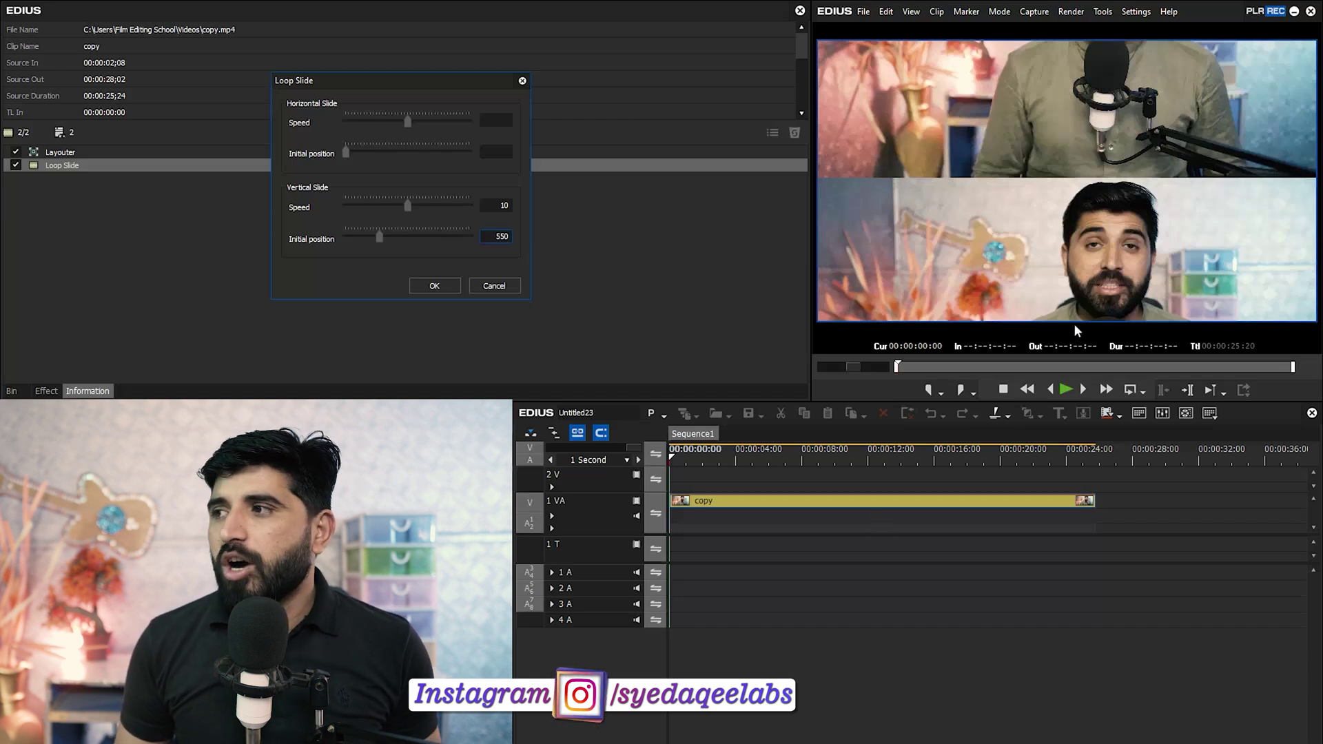
Step: Play the clip to preview the vertical slide and return the playhead to the first frame
{"action": "left_click", "coordinate": [763, 452]}
{"action": "key", "text": "space"}
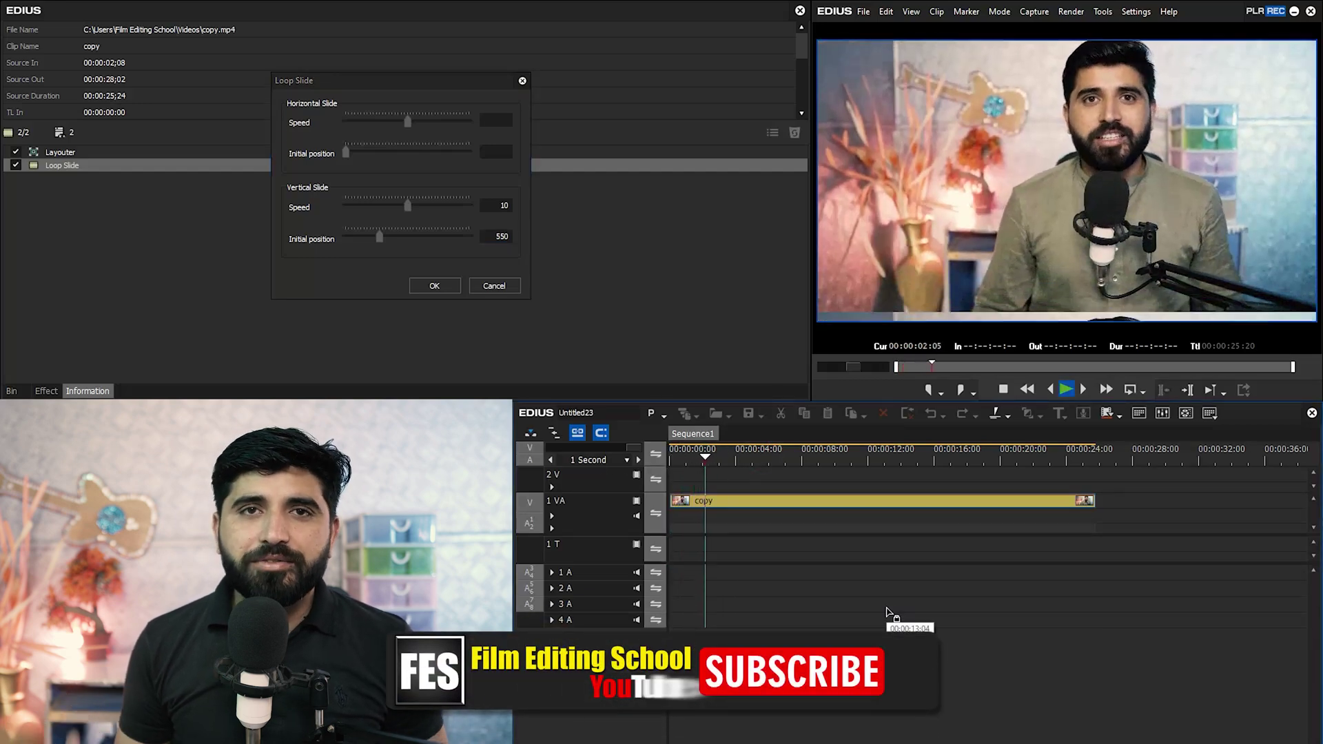
{"action": "left_click", "coordinate": [670, 459]}
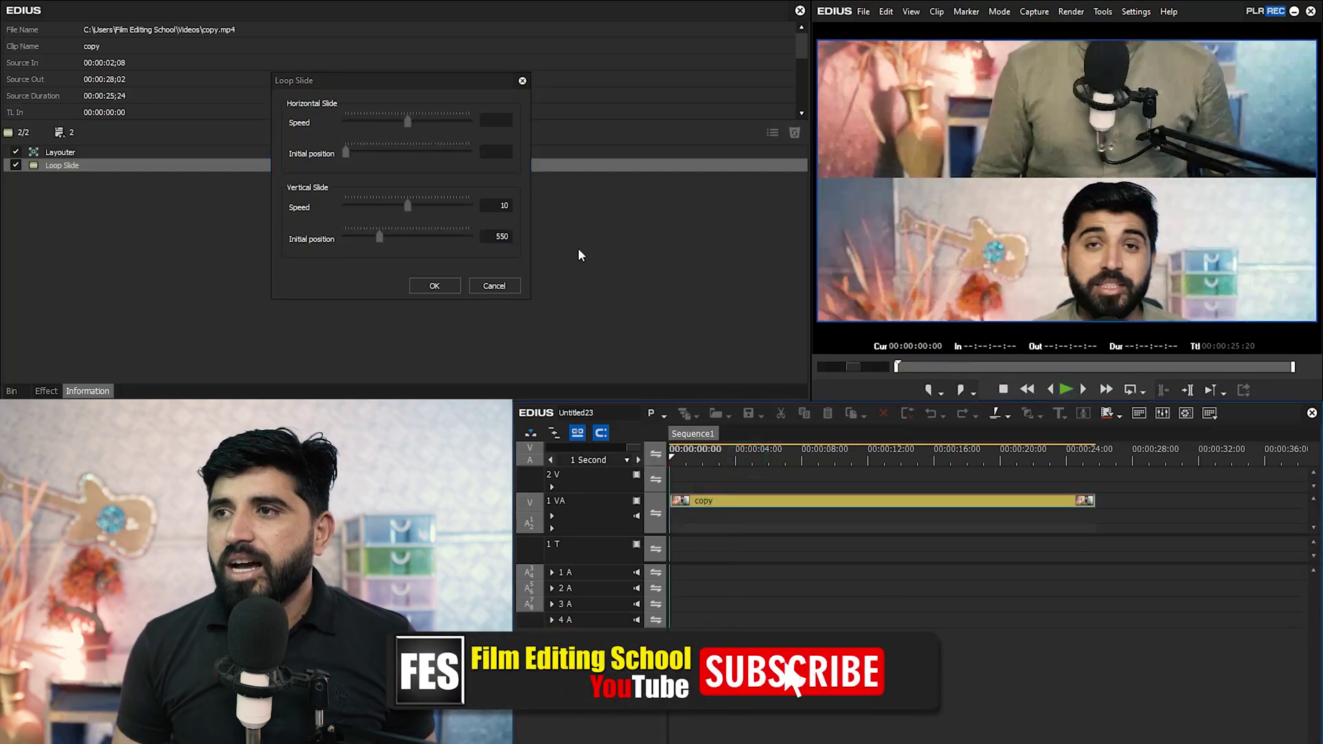
Step: Set the horizontal slide's initial position to 550 and its speed to 10
{"action": "left_click", "coordinate": [492, 151]}
{"action": "type", "text": "5"}
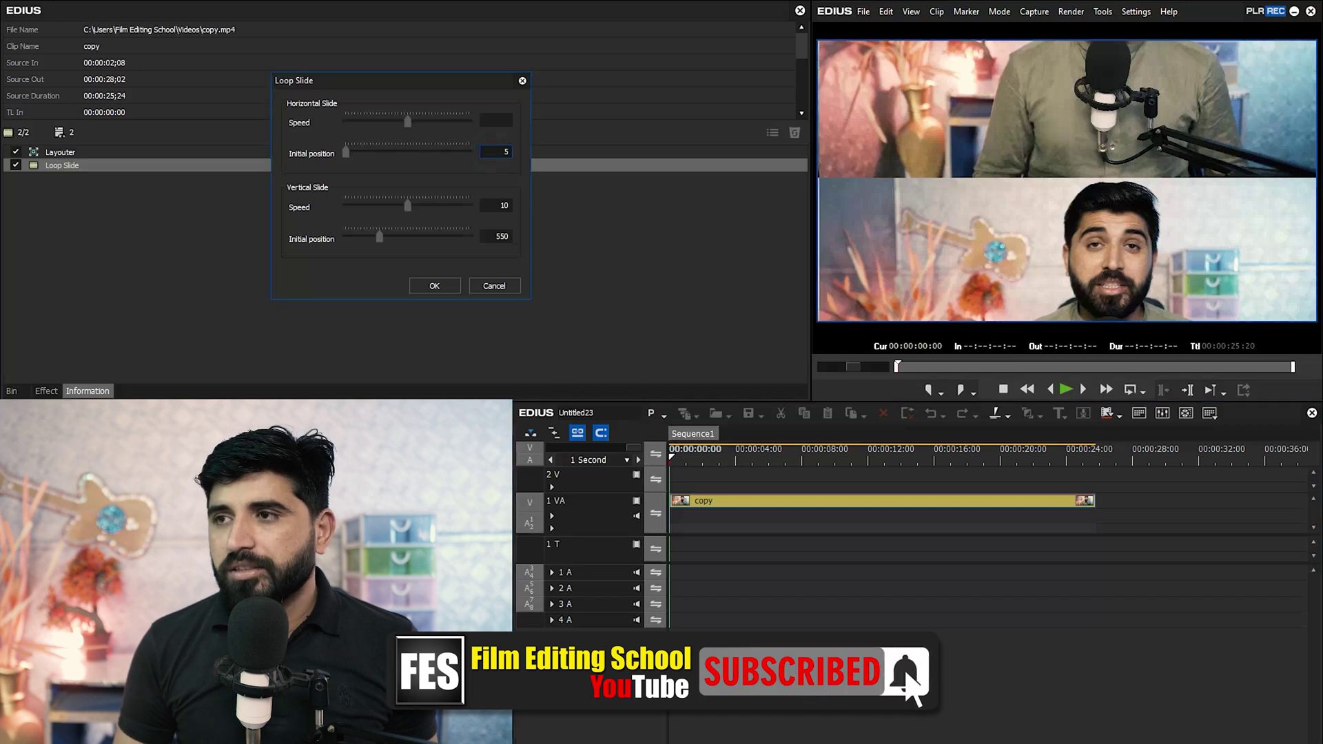
{"action": "type", "text": "50"}
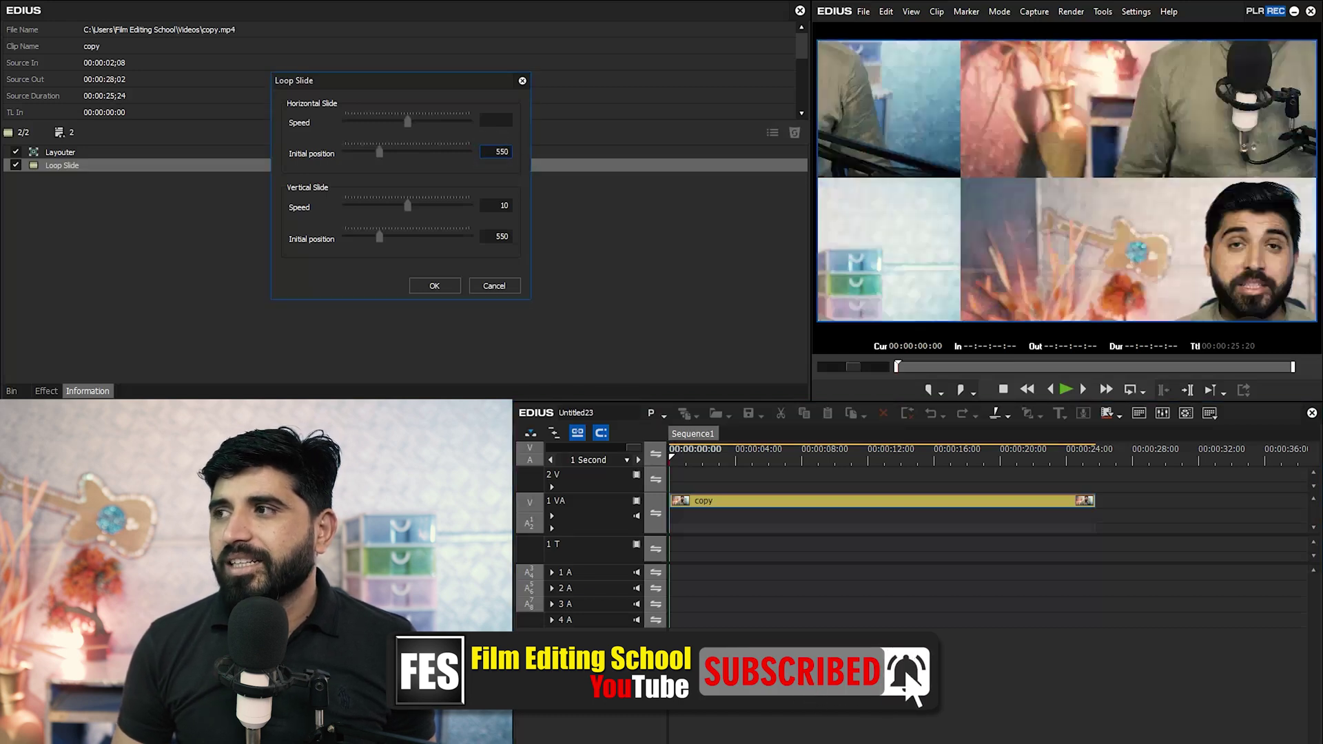
{"action": "left_click", "coordinate": [505, 119]}
{"action": "type", "text": "10"}
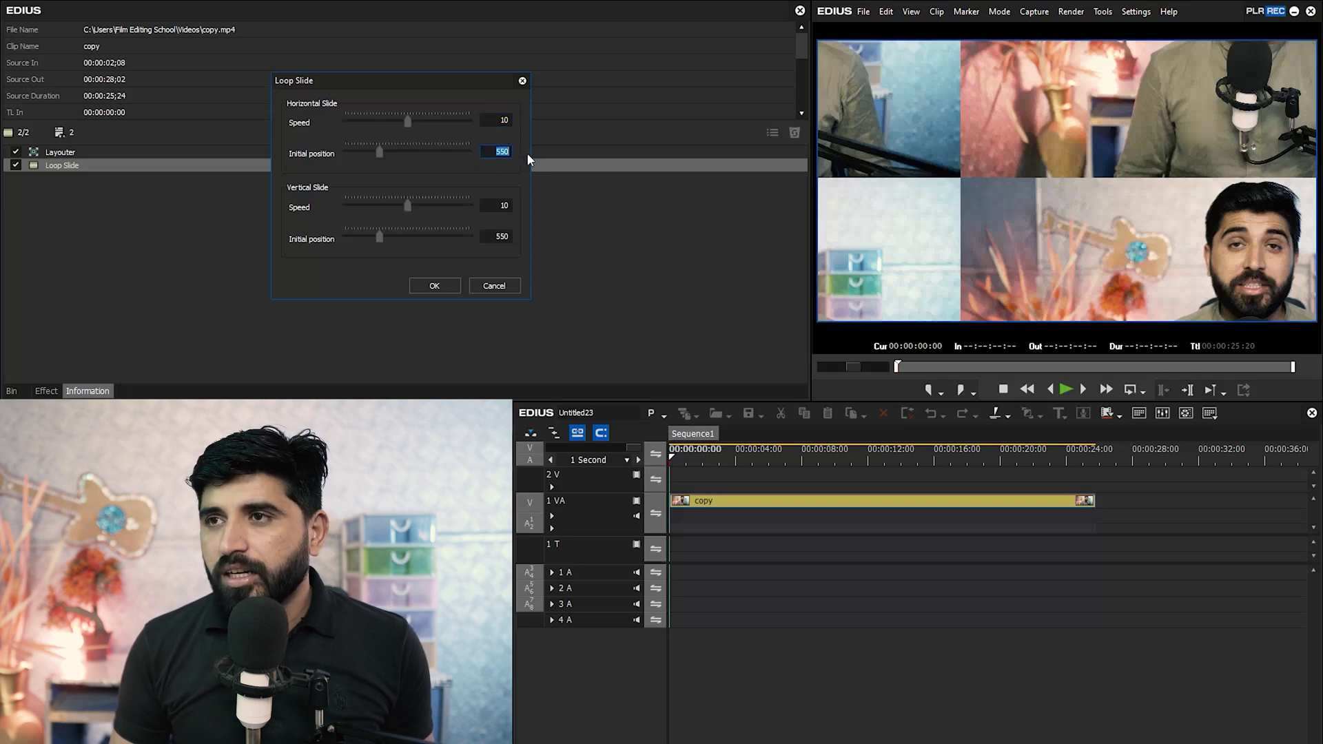
Step: Set the horizontal slide's initial position to 900 and play the clip to preview the diagonal motion
{"action": "type", "text": "900"}
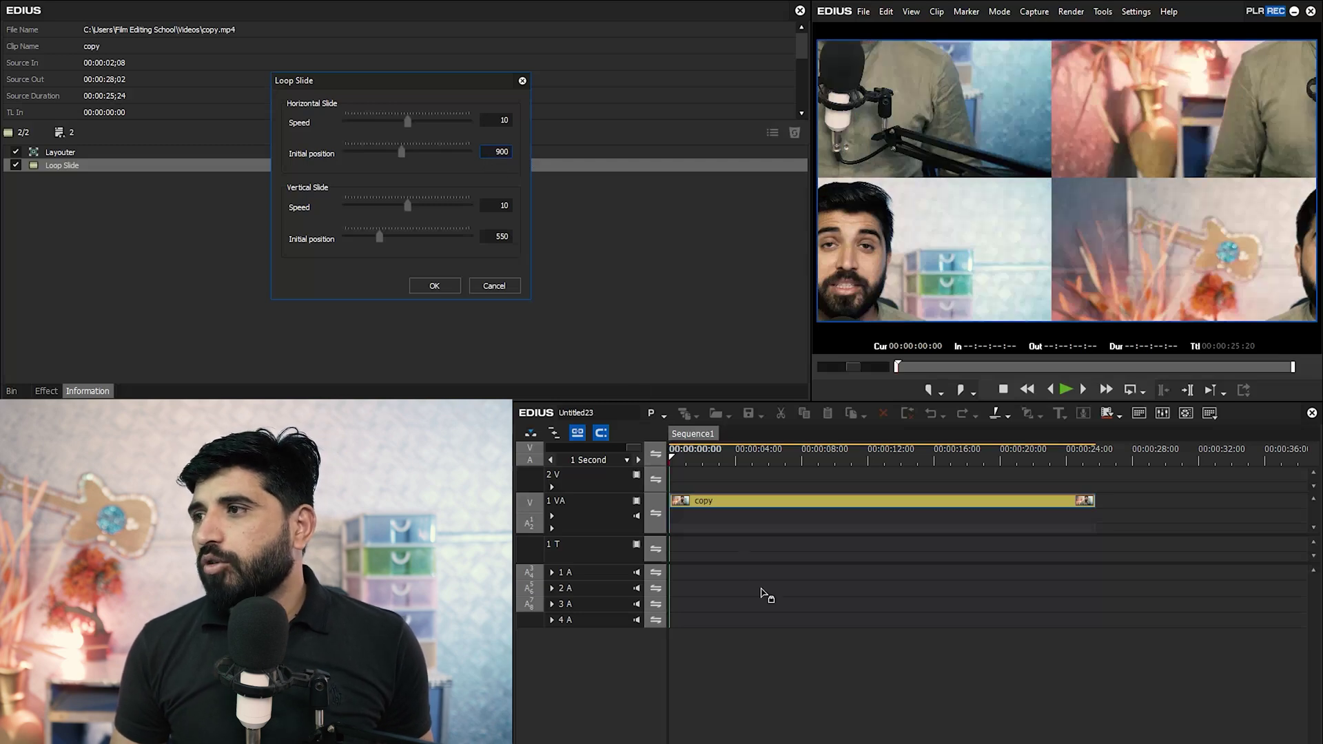
{"action": "left_click", "coordinate": [740, 466]}
{"action": "key", "text": "space"}
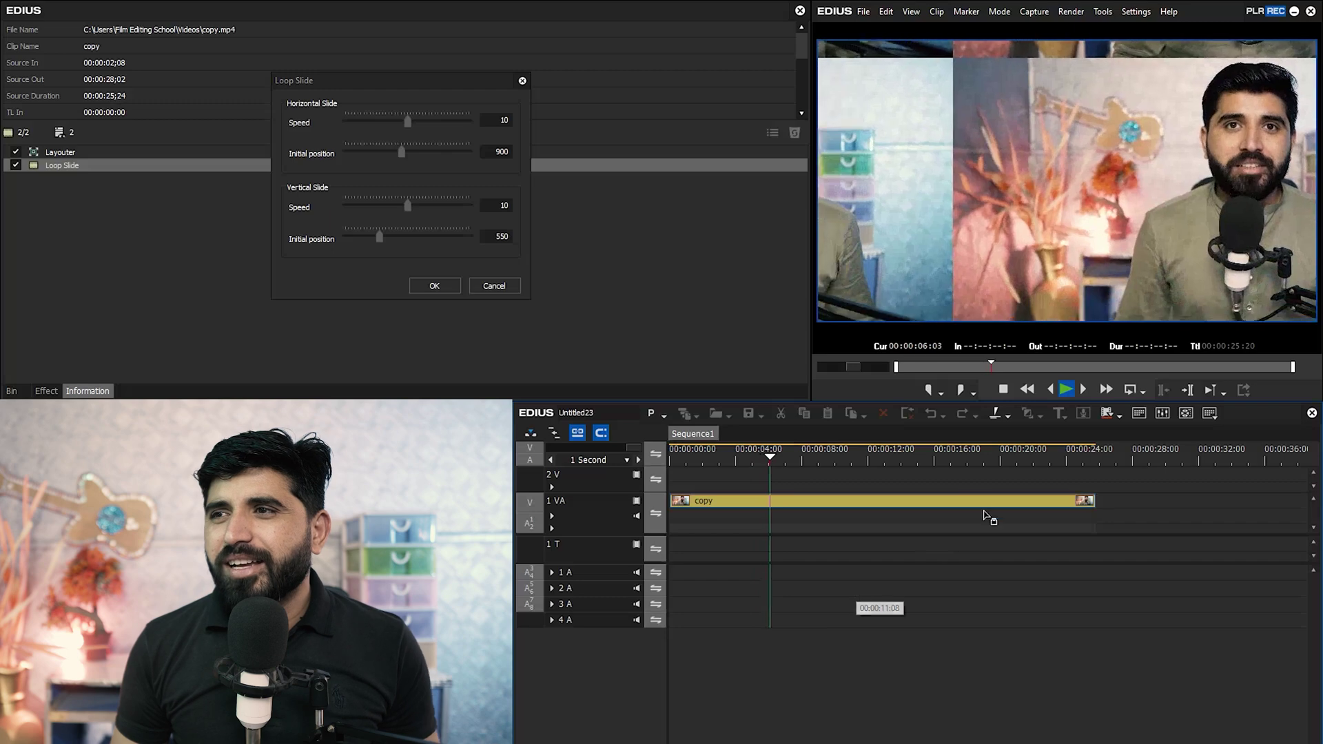
Step: Clear the initial positions of both the horizontal and vertical slides and apply the Loop Slide settings
{"action": "double_click", "coordinate": [497, 153]}
{"action": "key", "text": "BackSpace"}
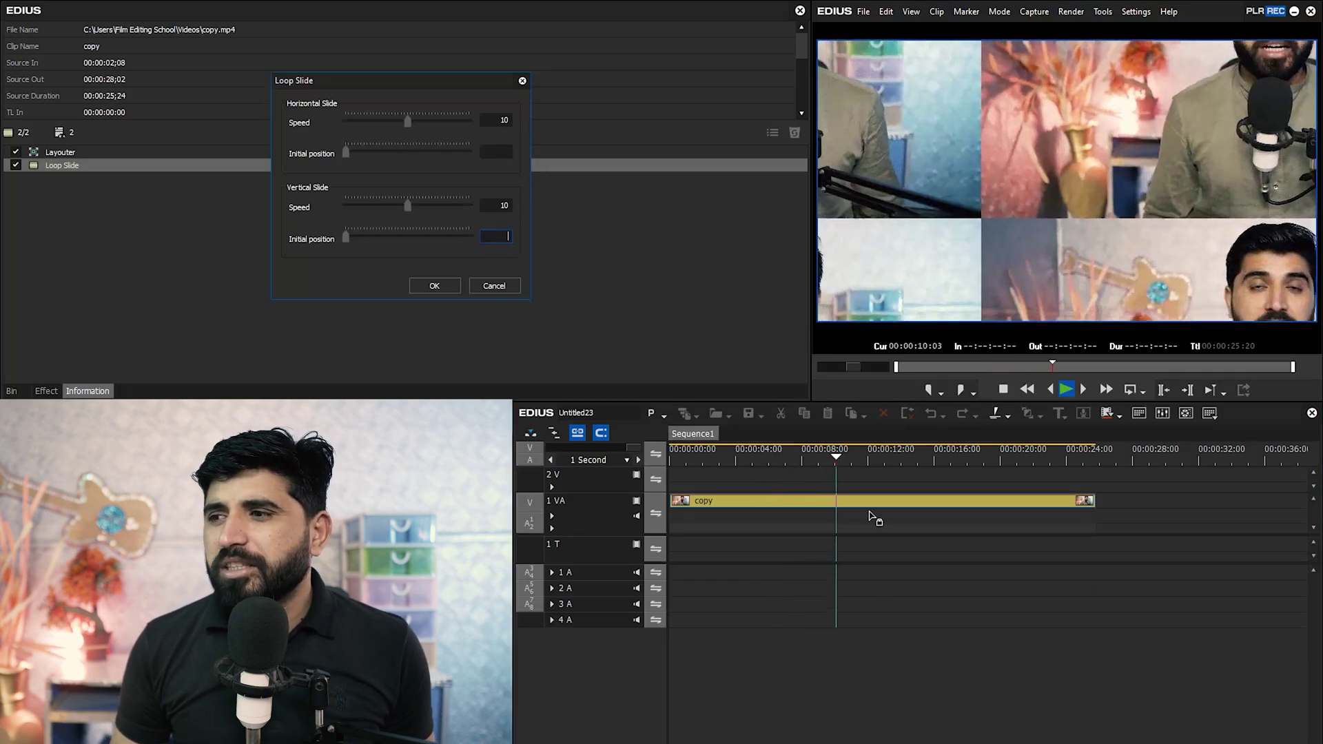
{"action": "left_click", "coordinate": [436, 286]}
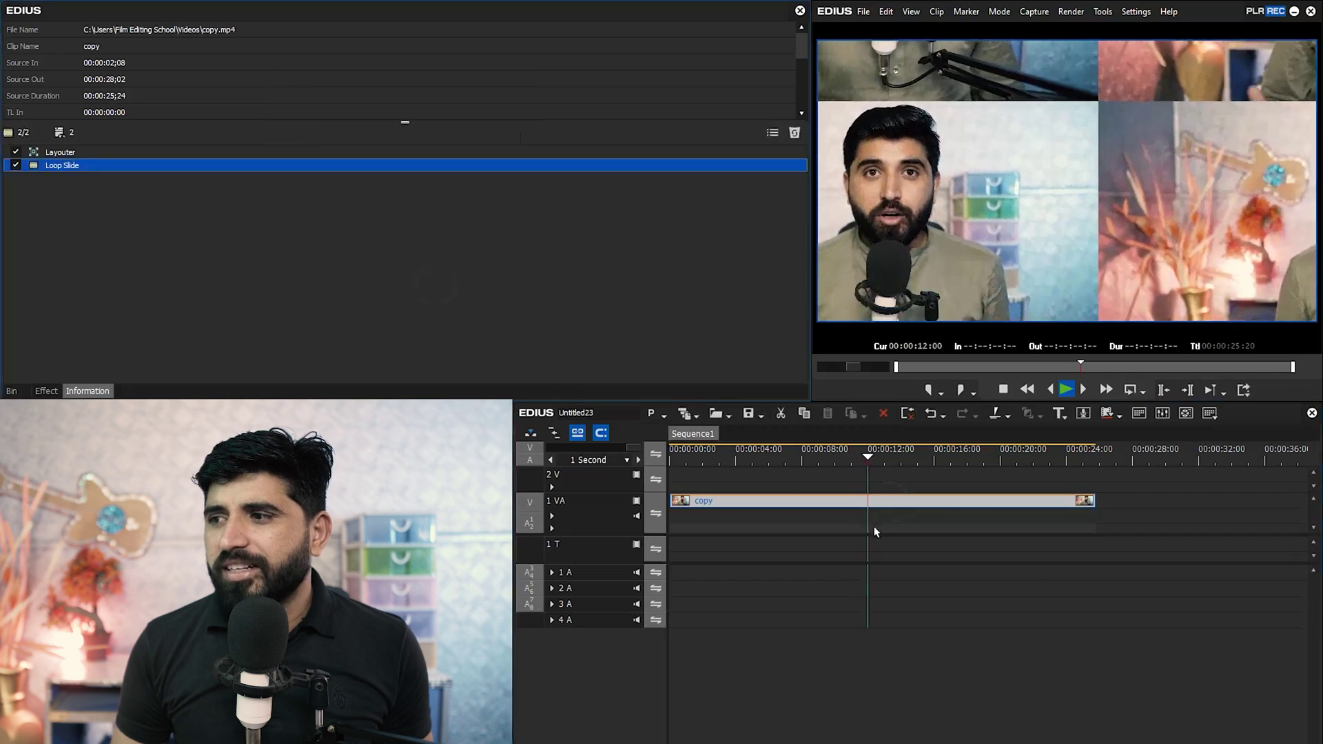
Step: Duplicate the clip onto track 2 V, aligned with the original's start, and place the playhead at about 00:00:10:05
{"action": "left_click", "coordinate": [817, 509]}
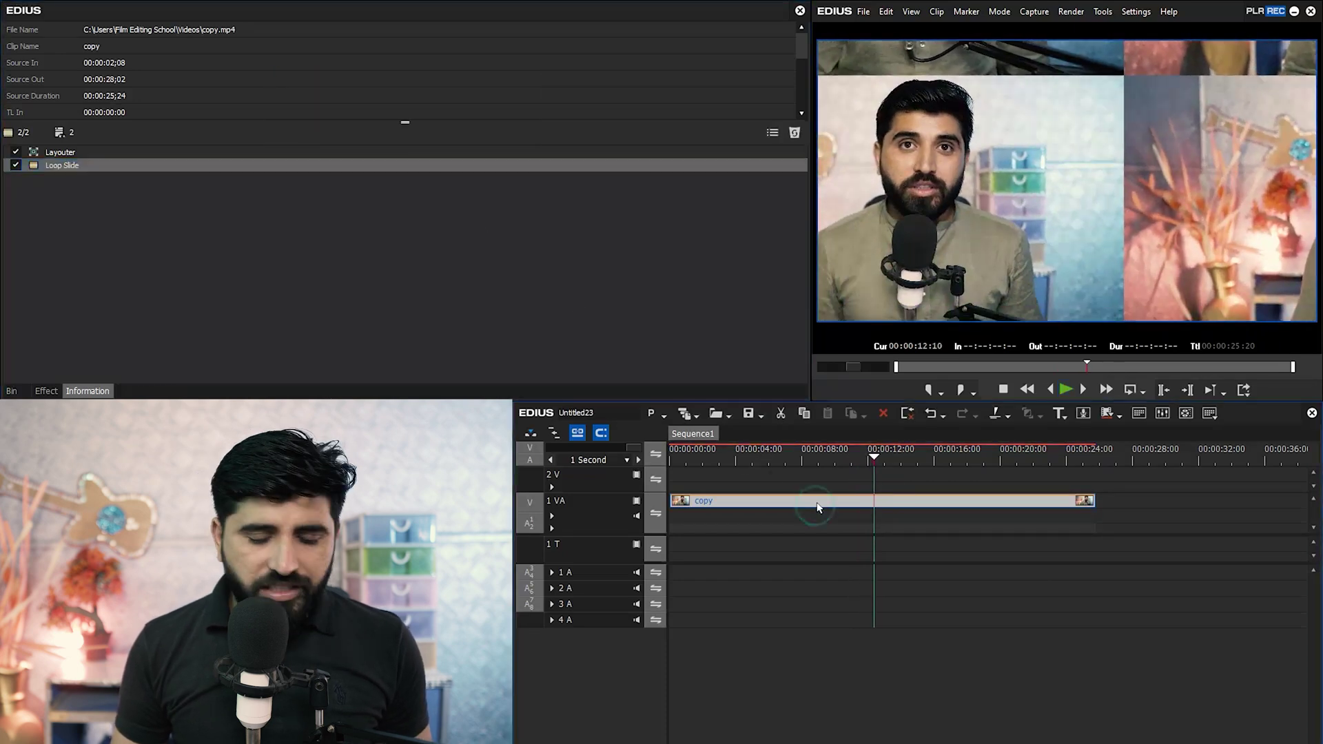
{"action": "key", "text": "ctrl+v"}
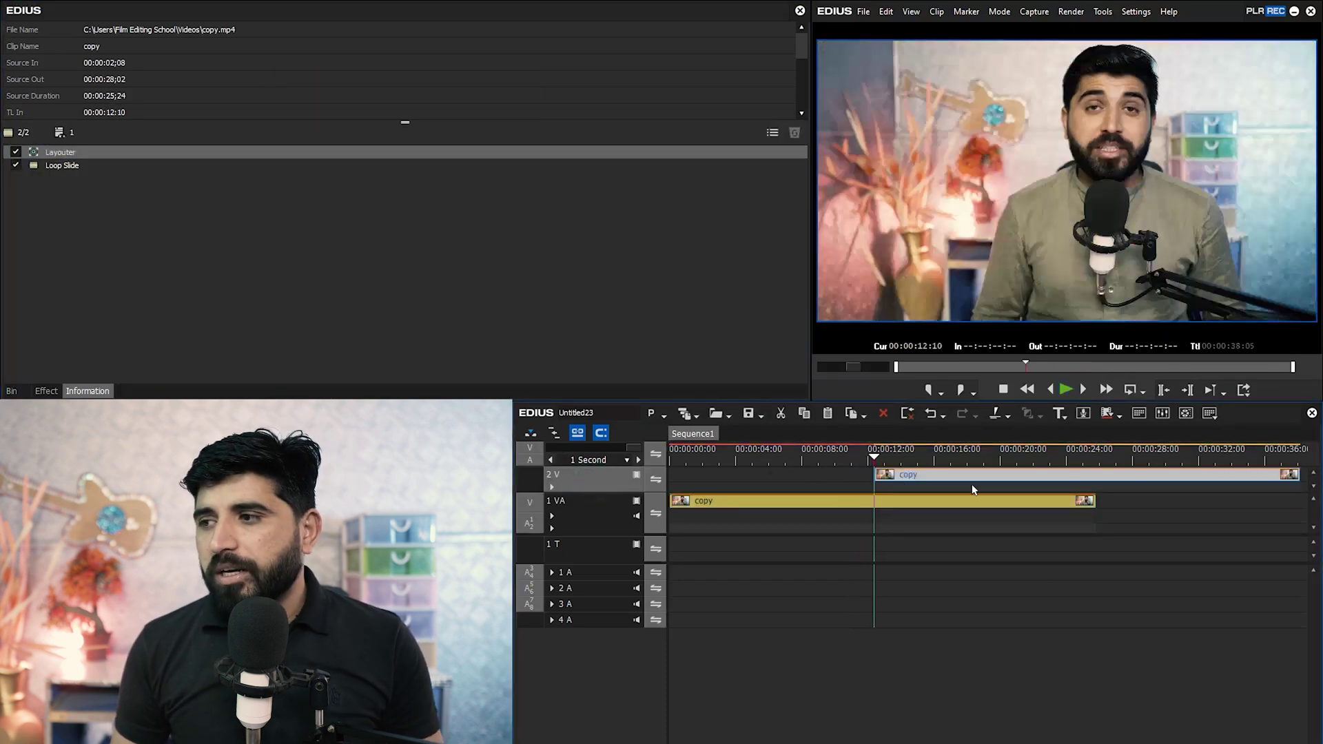
{"action": "left_click_drag", "start_coordinate": [967, 480], "coordinate": [763, 477]}
{"action": "left_click_drag", "start_coordinate": [874, 457], "coordinate": [837, 459]}
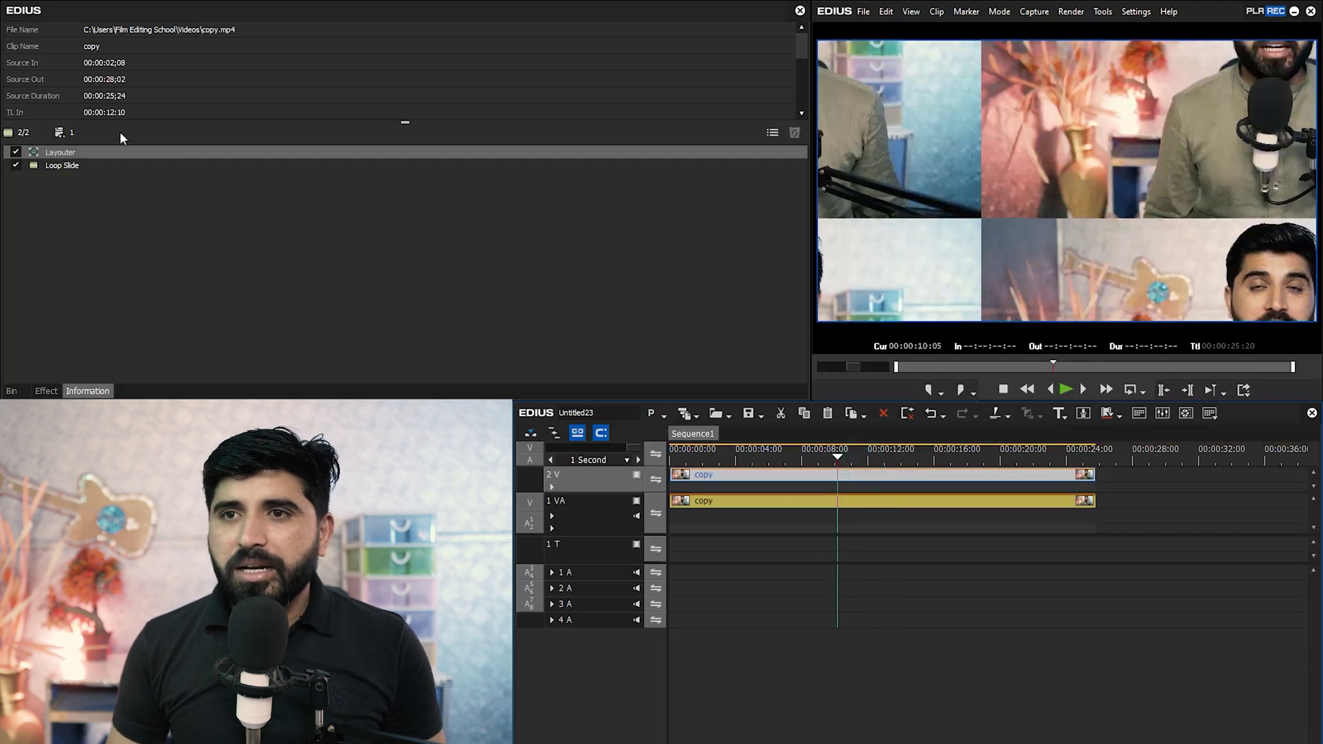
Step: Remove the Loop Slide filter from the clip on 2 V and shrink its picture to about 37.7% in the Layouter
{"action": "left_click", "coordinate": [76, 166]}
{"action": "key", "text": "Delete"}
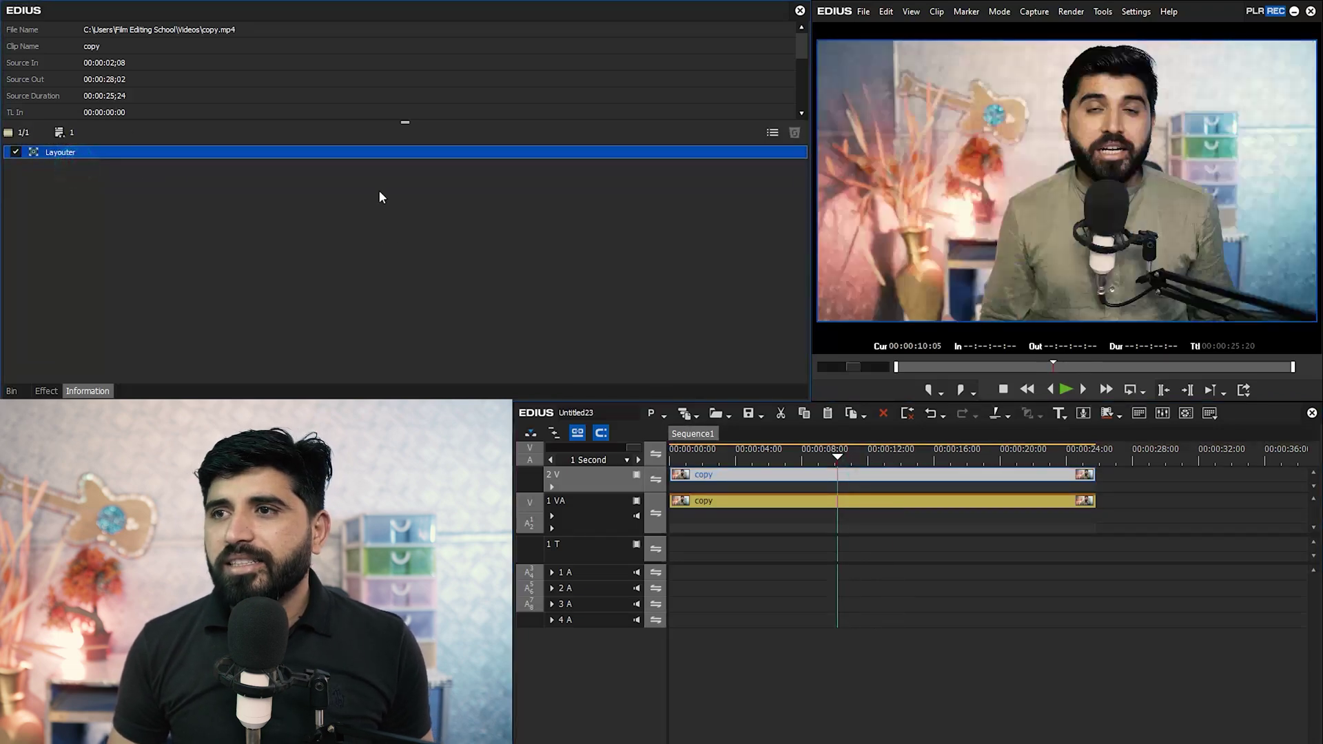
{"action": "left_click", "coordinate": [380, 157]}
{"action": "double_click", "coordinate": [379, 157]}
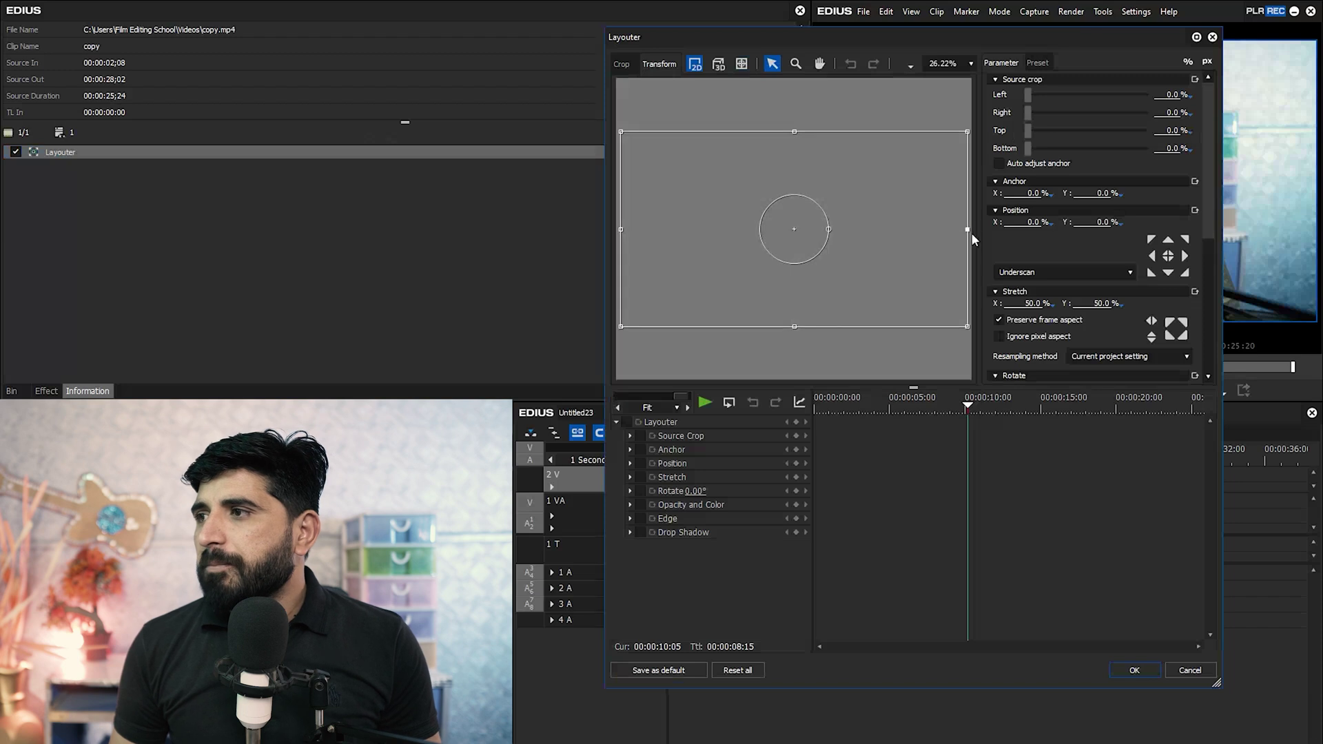
{"action": "left_click_drag", "start_coordinate": [968, 228], "coordinate": [926, 232]}
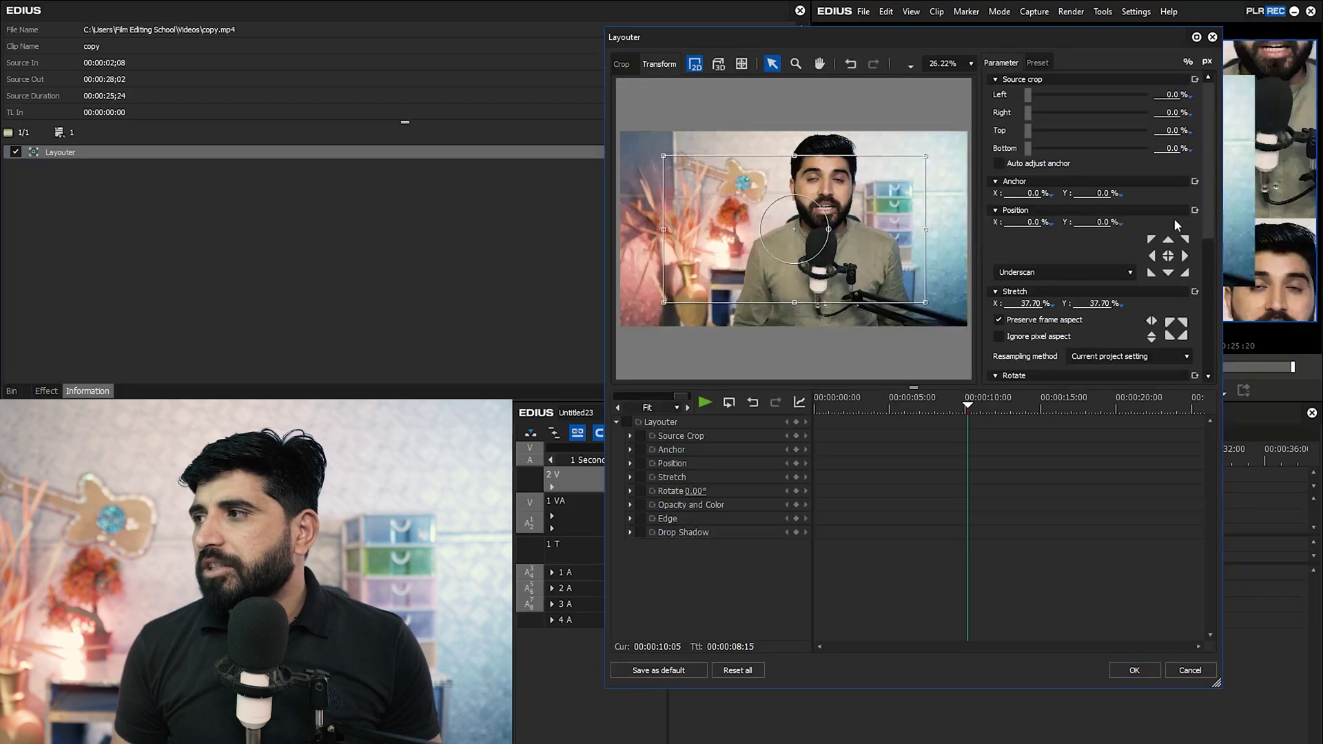
Step: Add a white colour edge 15 px wide to the scaled-down picture
{"action": "left_click_drag", "start_coordinate": [1209, 192], "coordinate": [1212, 303]}
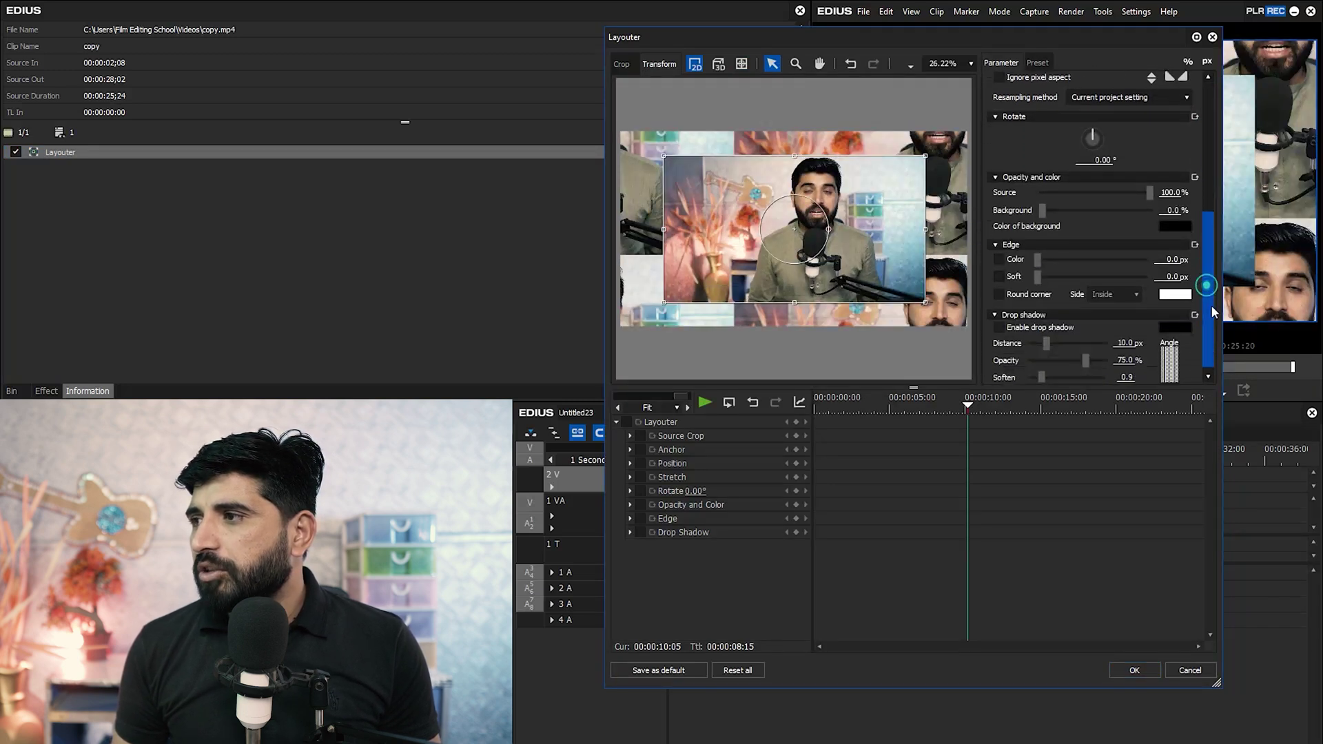
{"action": "left_click", "coordinate": [999, 258]}
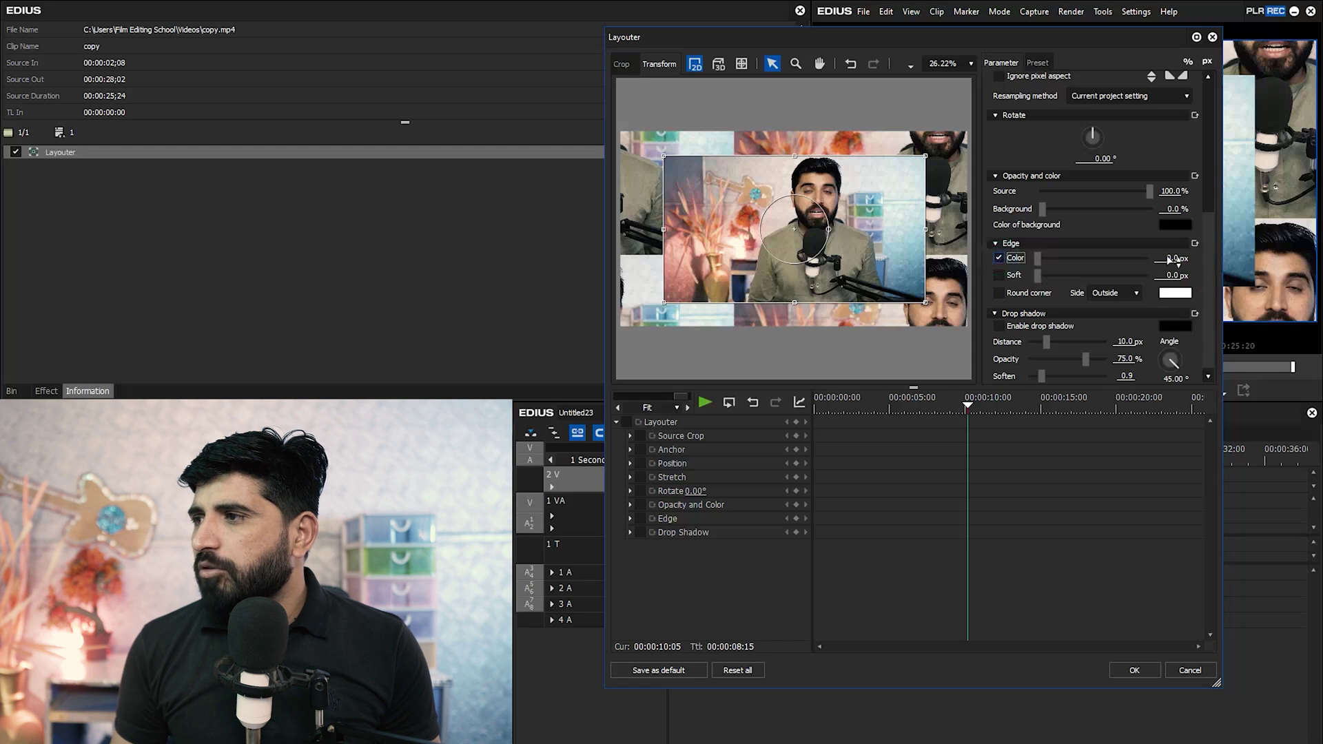
{"action": "type", "text": "15"}
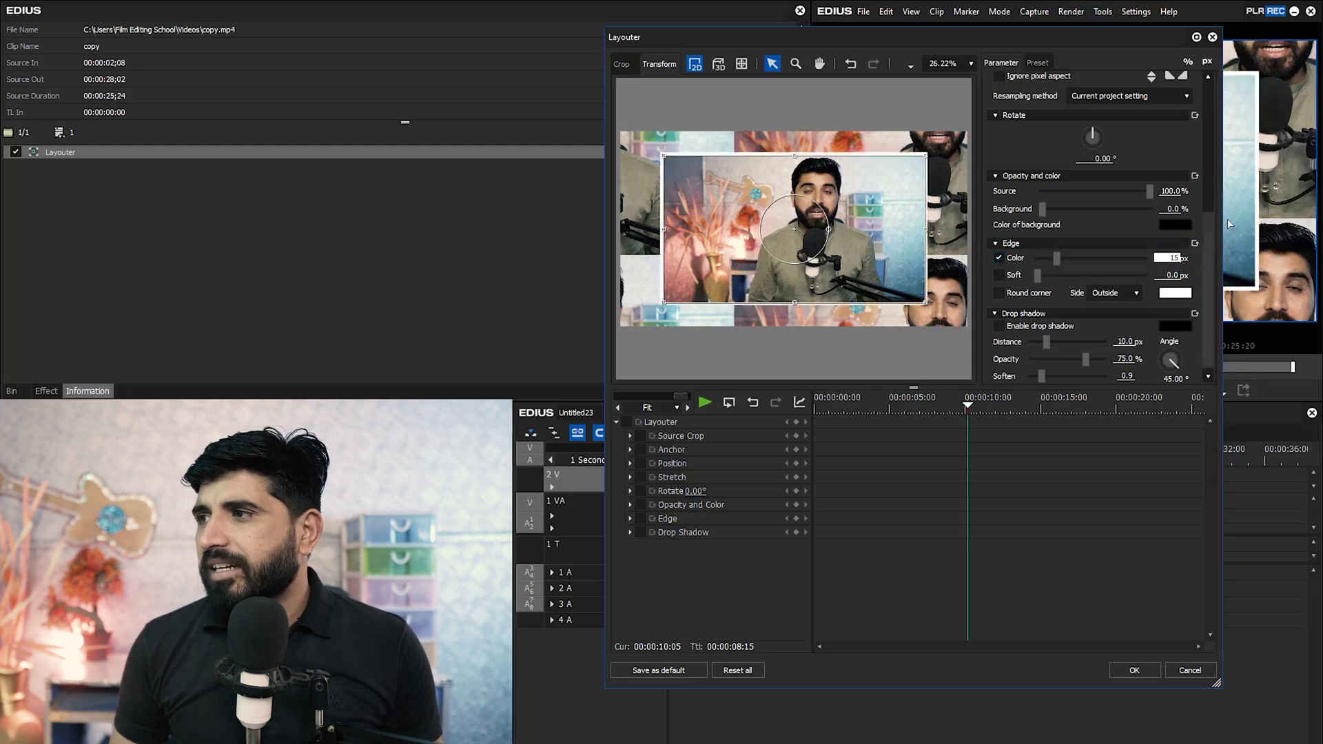
Step: Enable the picture's drop shadow with a distance of about 12.4 px and a soften value of about 6.0
{"action": "left_click", "coordinate": [1208, 298]}
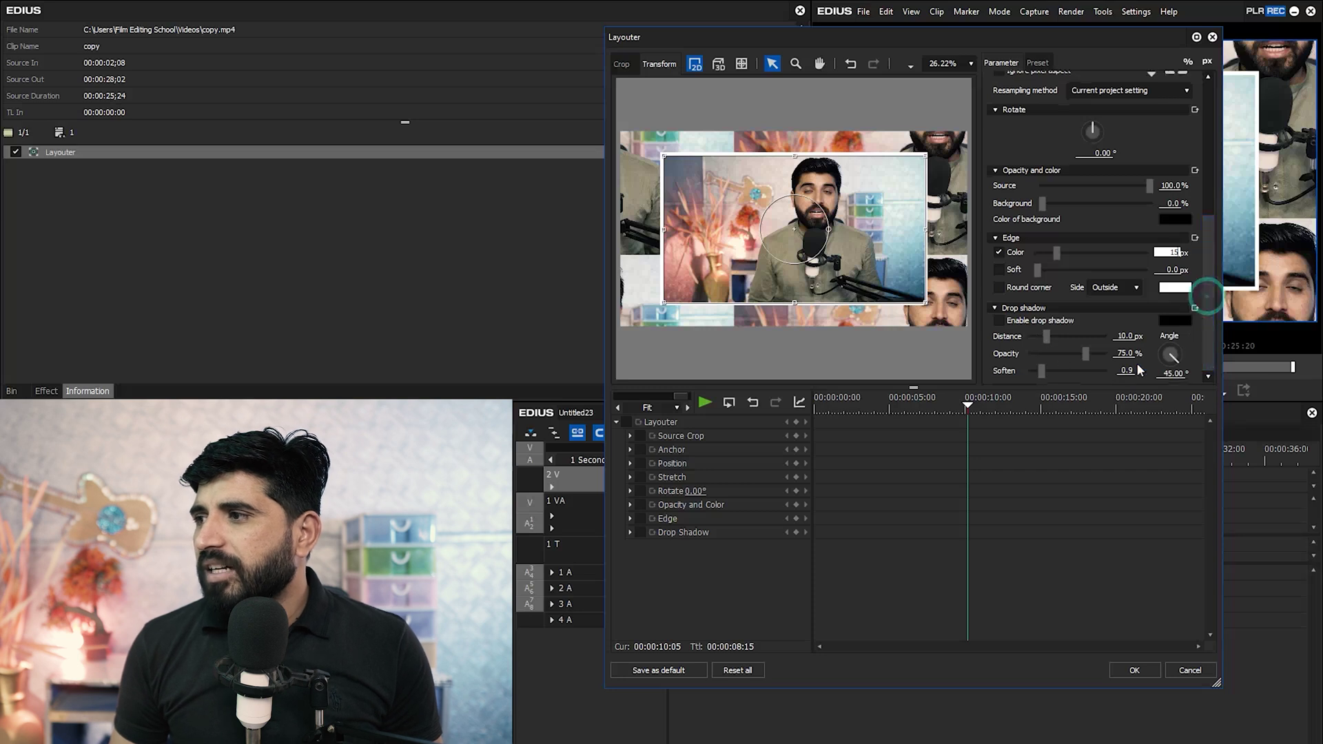
{"action": "left_click", "coordinate": [999, 321]}
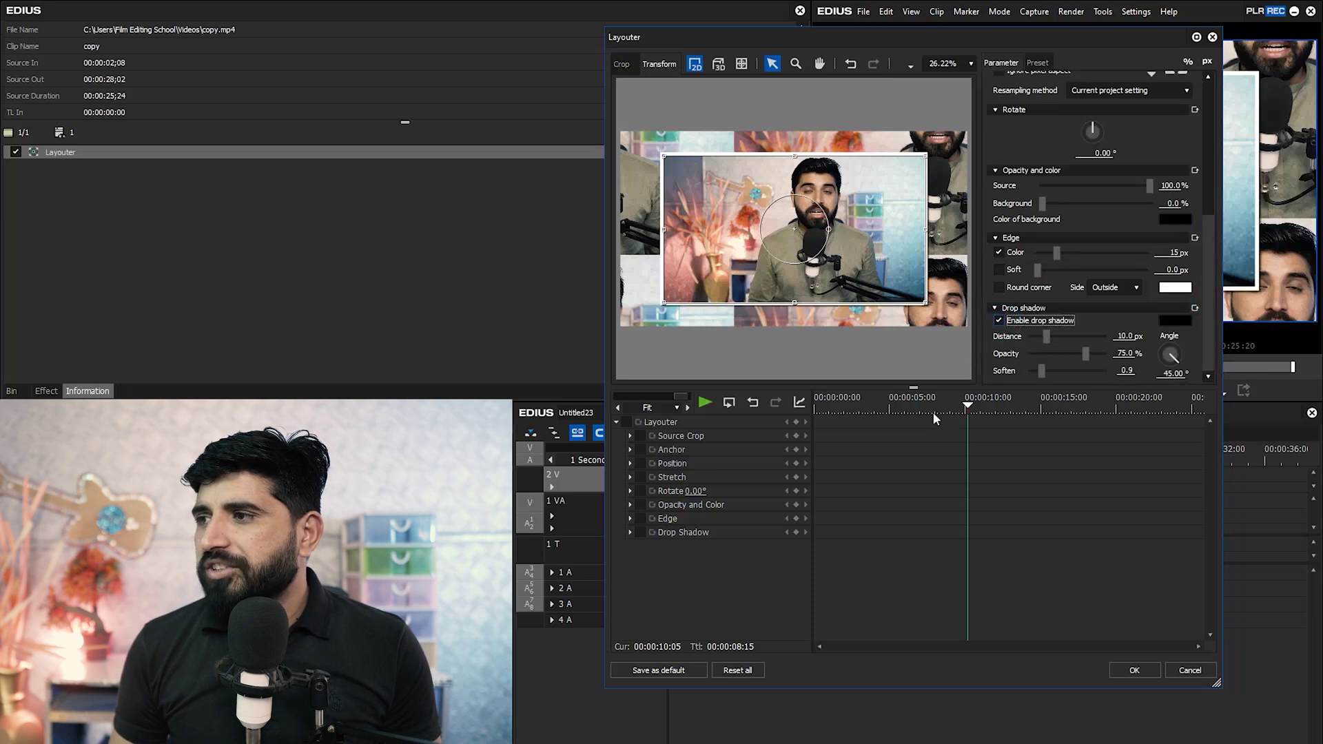
{"action": "left_click_drag", "start_coordinate": [895, 402], "coordinate": [788, 402]}
{"action": "left_click_drag", "start_coordinate": [1043, 373], "coordinate": [1049, 337]}
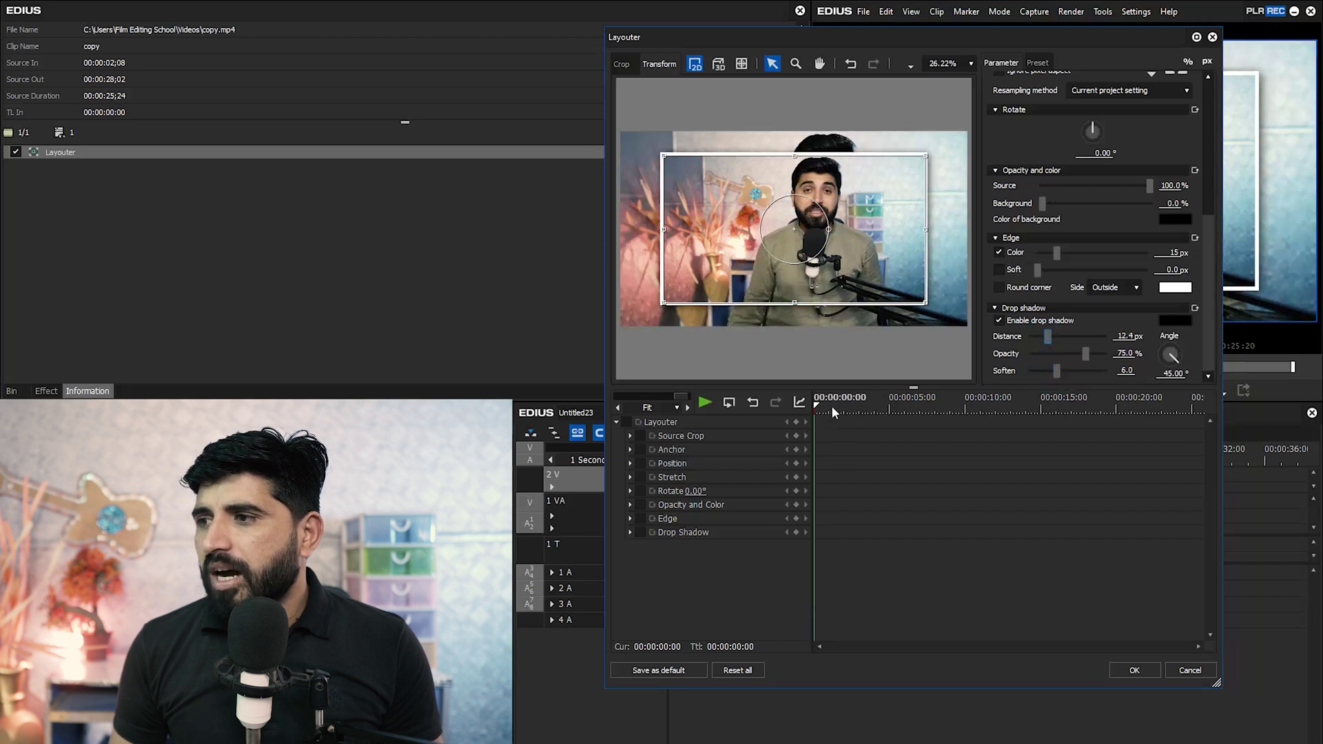
Step: Enable Layouter keyframing, add a keyframe at the first frame, and set the drop shadow angle to 0° there
{"action": "left_click", "coordinate": [626, 422]}
{"action": "left_click", "coordinate": [617, 422]}
{"action": "left_click", "coordinate": [797, 422]}
{"action": "left_click", "coordinate": [1209, 349]}
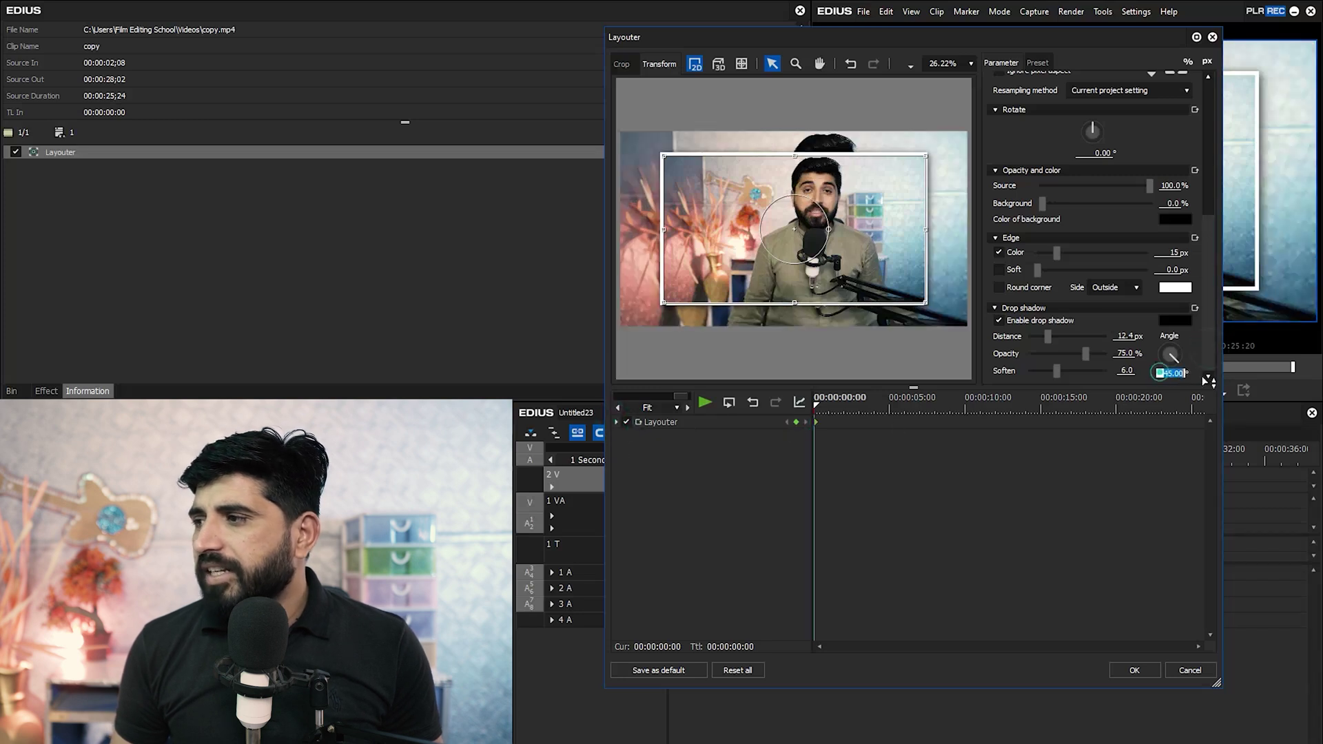
{"action": "type", "text": "0"}
{"action": "key", "text": "Return"}
Step: Keyframe the shadow angle at -360° at 00:00:10:00 and 0° at the clip's end, and shift the middle keyframe to about 13 seconds
{"action": "left_click_drag", "start_coordinate": [850, 406], "coordinate": [966, 416]}
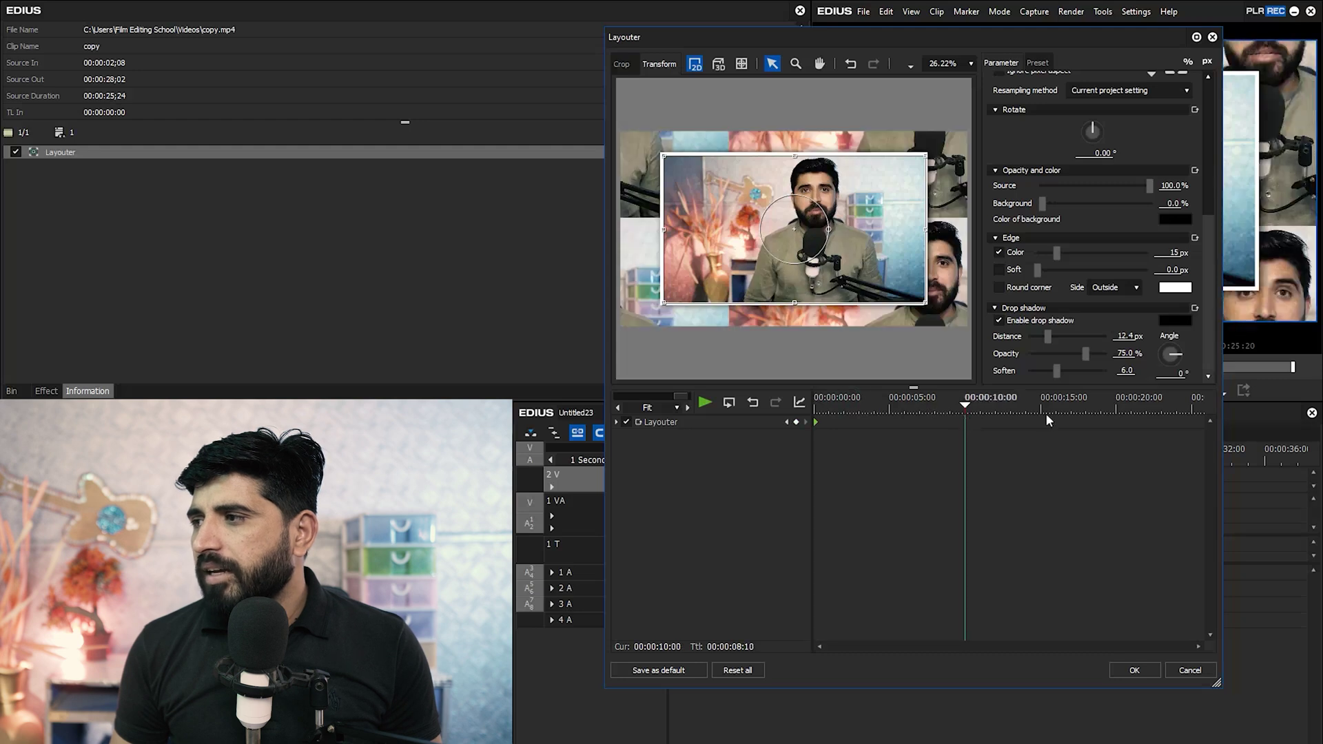
{"action": "left_click_drag", "start_coordinate": [1172, 355], "coordinate": [1197, 366]}
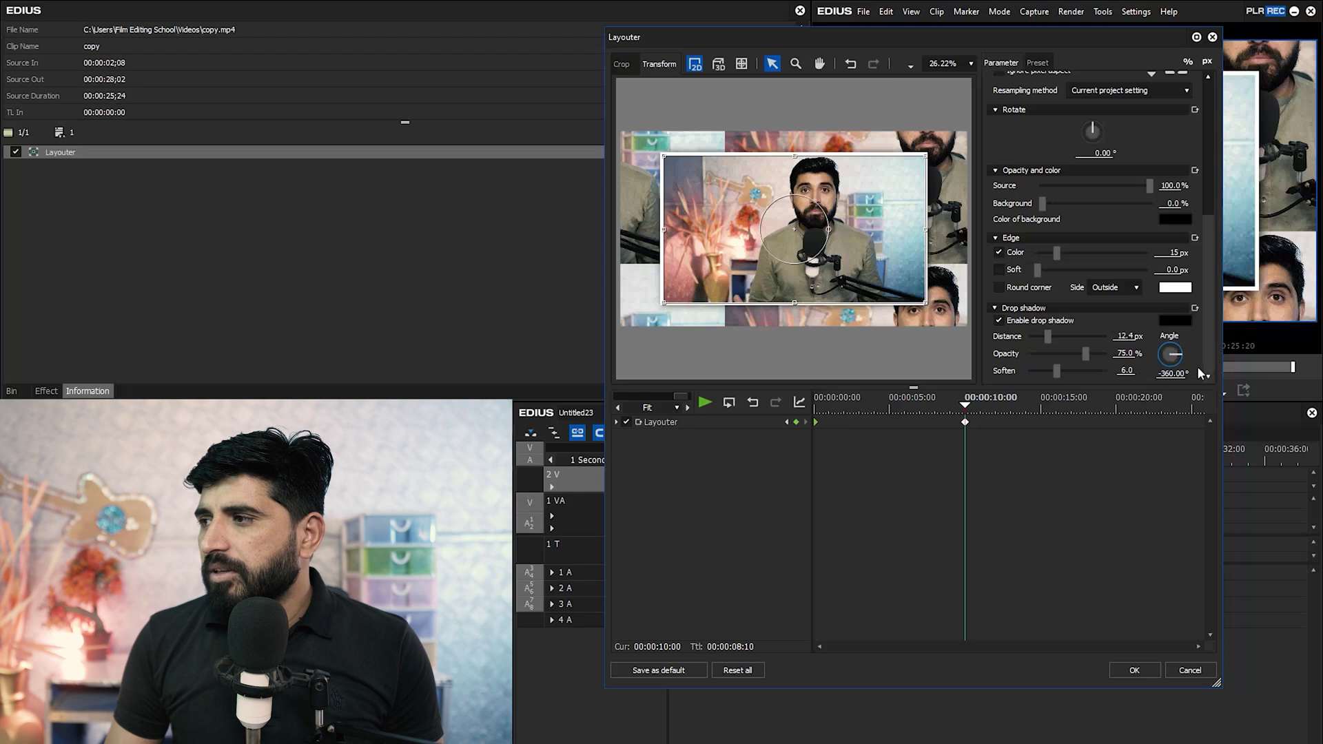
{"action": "left_click_drag", "start_coordinate": [1058, 413], "coordinate": [1220, 406]}
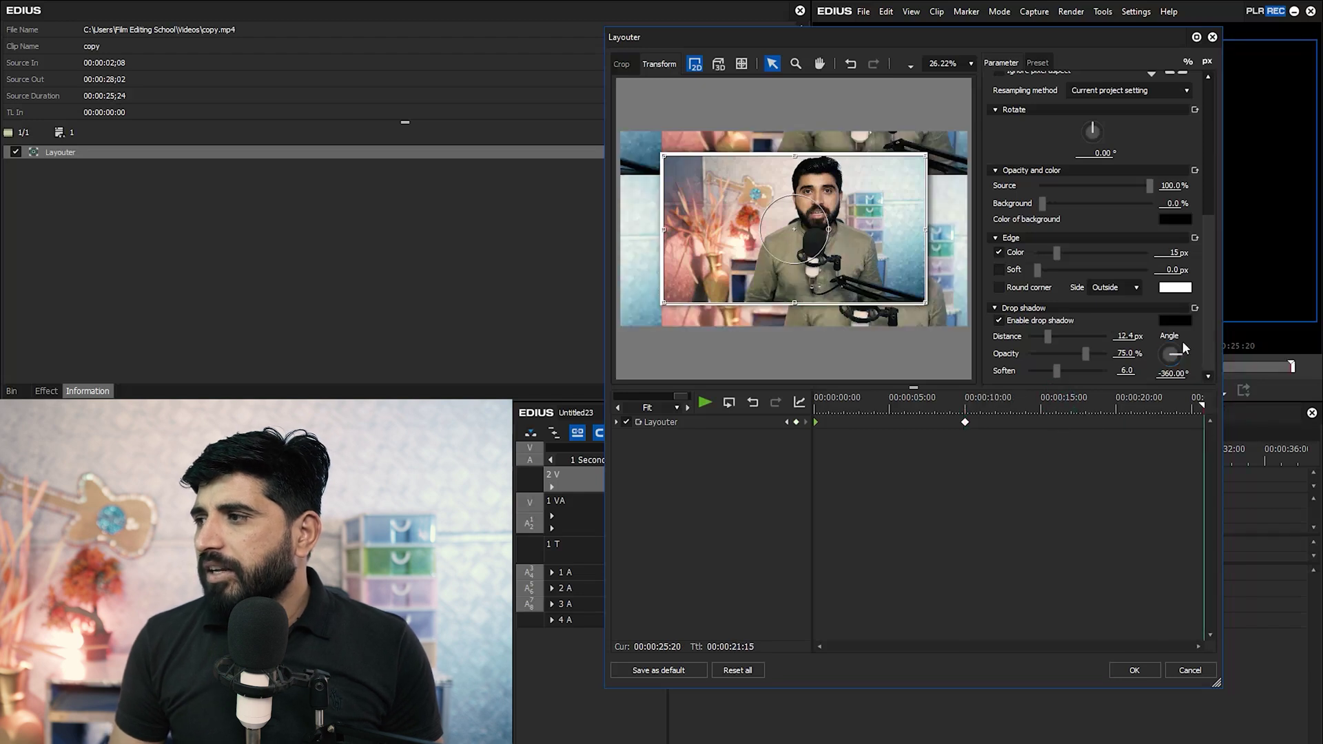
{"action": "left_click", "coordinate": [1170, 374]}
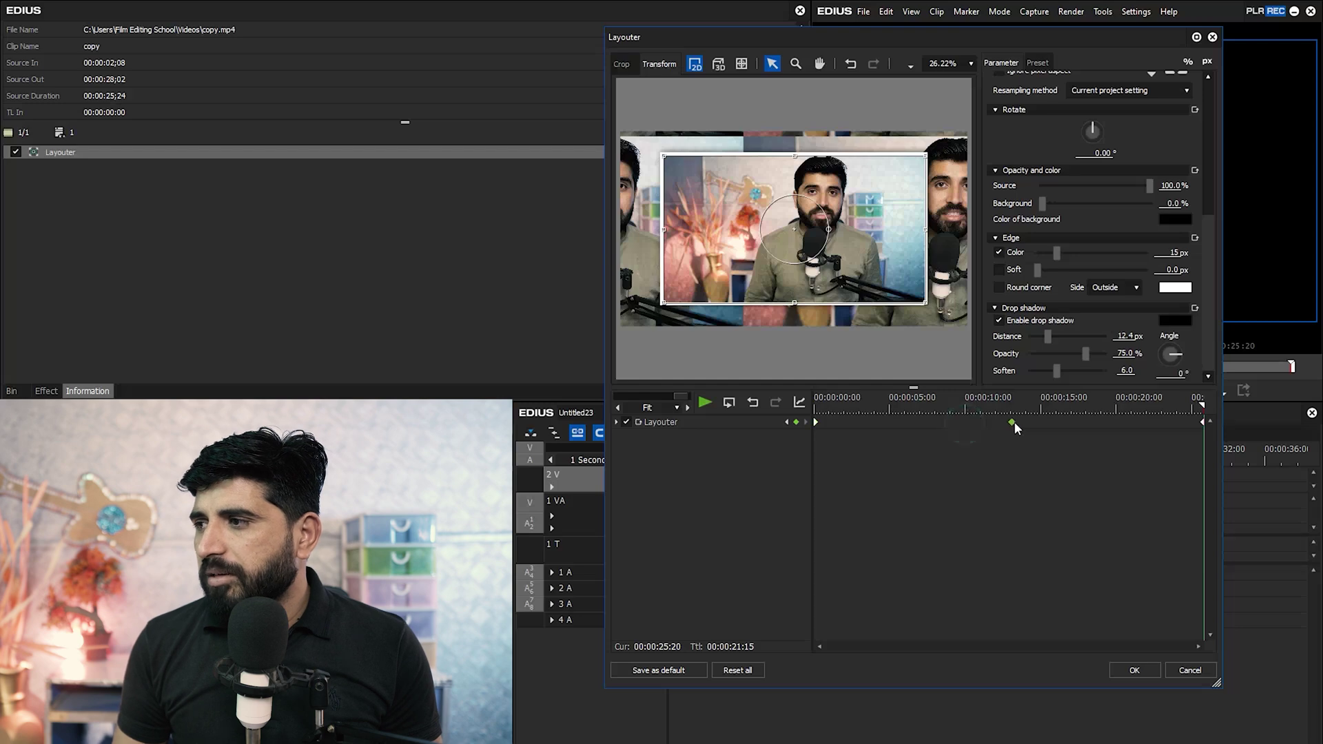
Step: Apply the Layouter changes and preview the sequence from its first frame
{"action": "left_click", "coordinate": [1135, 671]}
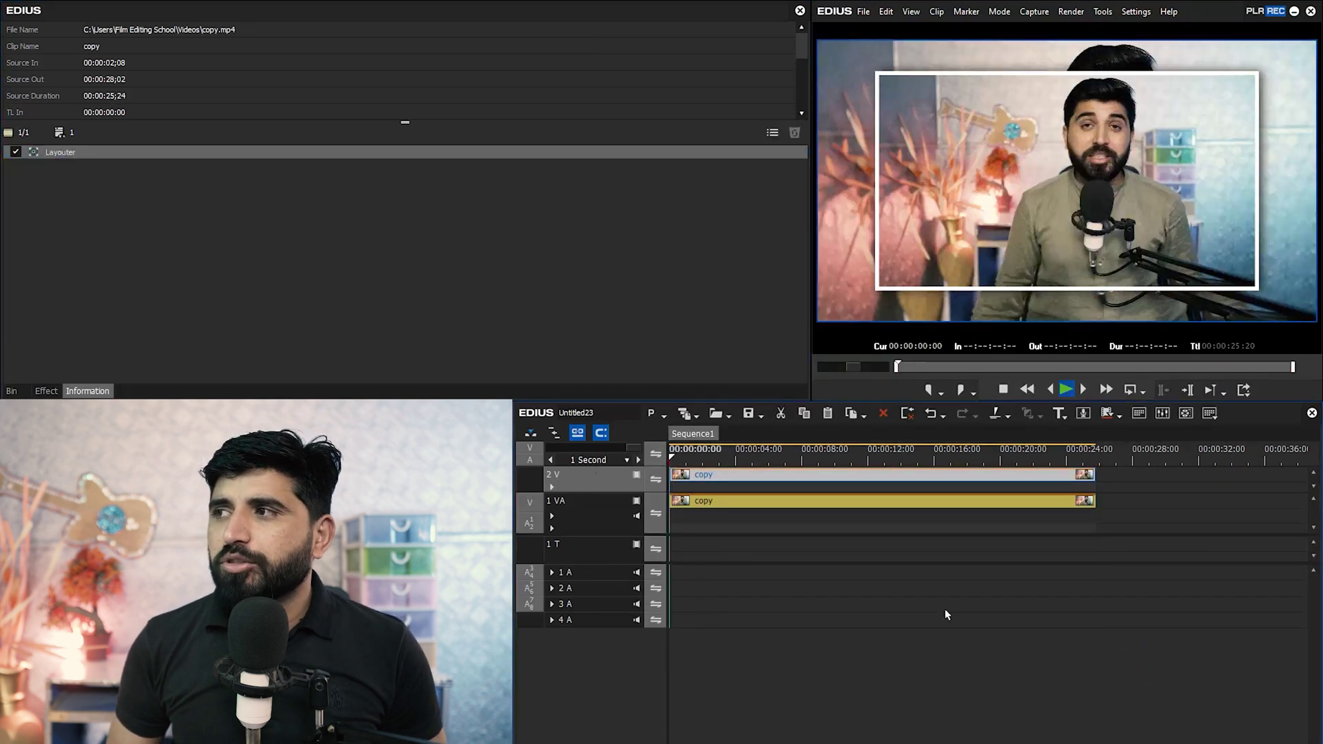
{"action": "key", "text": "space"}
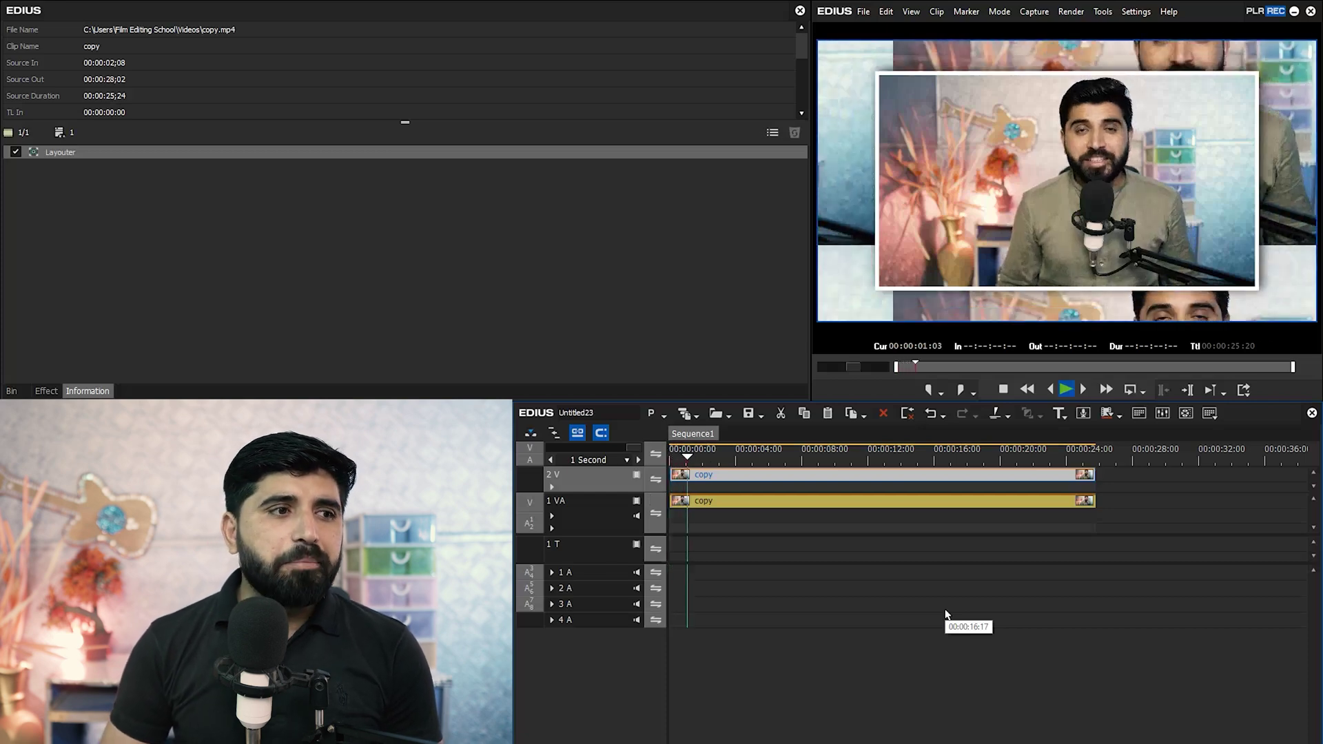